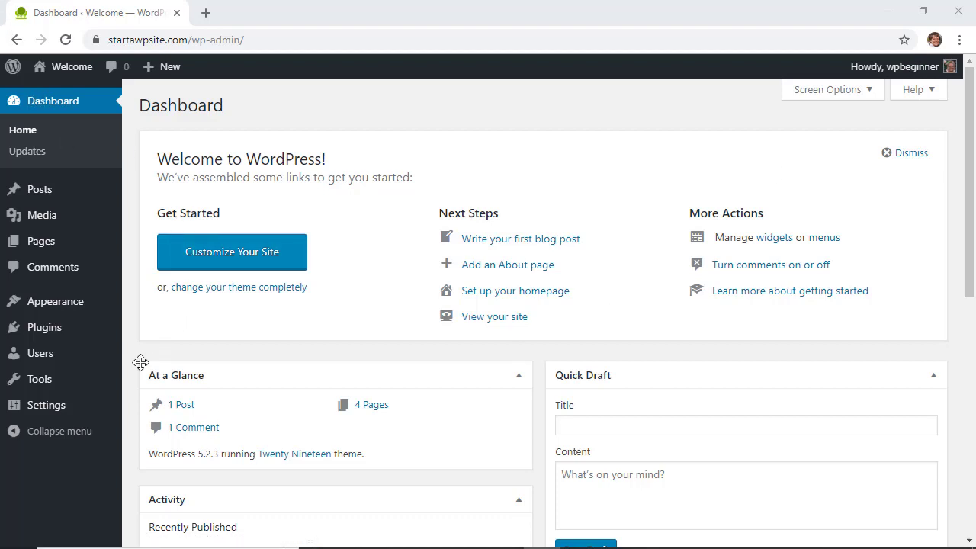
- Uncheck 'Allow people to post comments on new articles' in Settings > Discussion and save
mouse_move(19, 411)
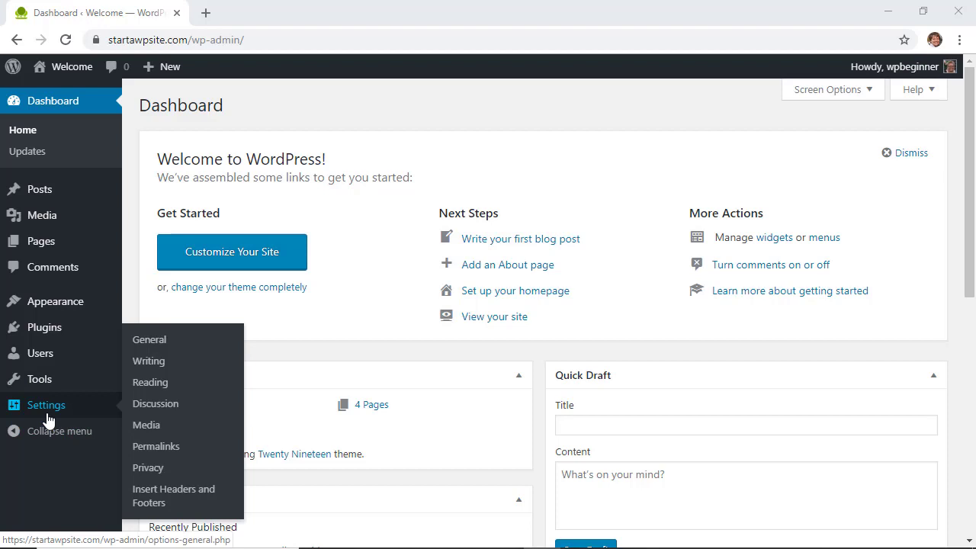
click(148, 413)
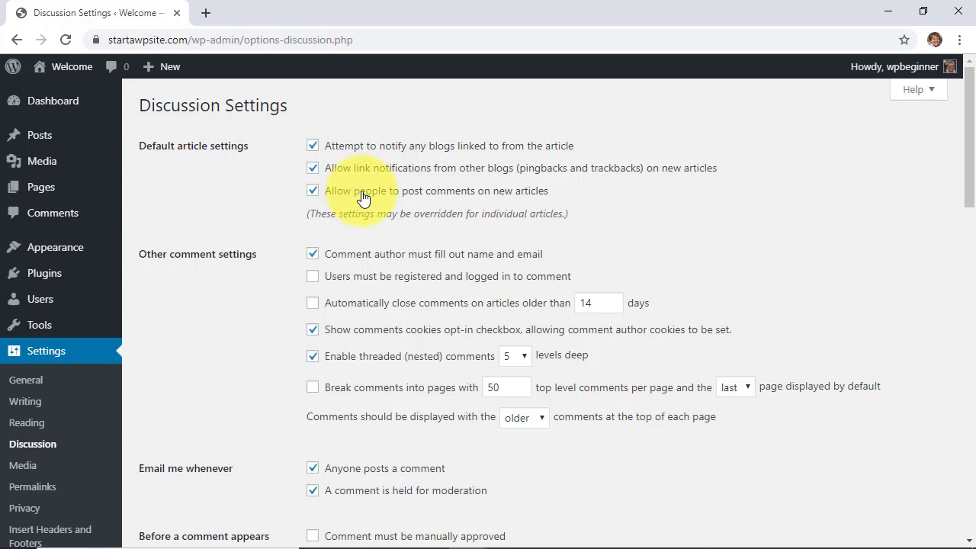
click(315, 193)
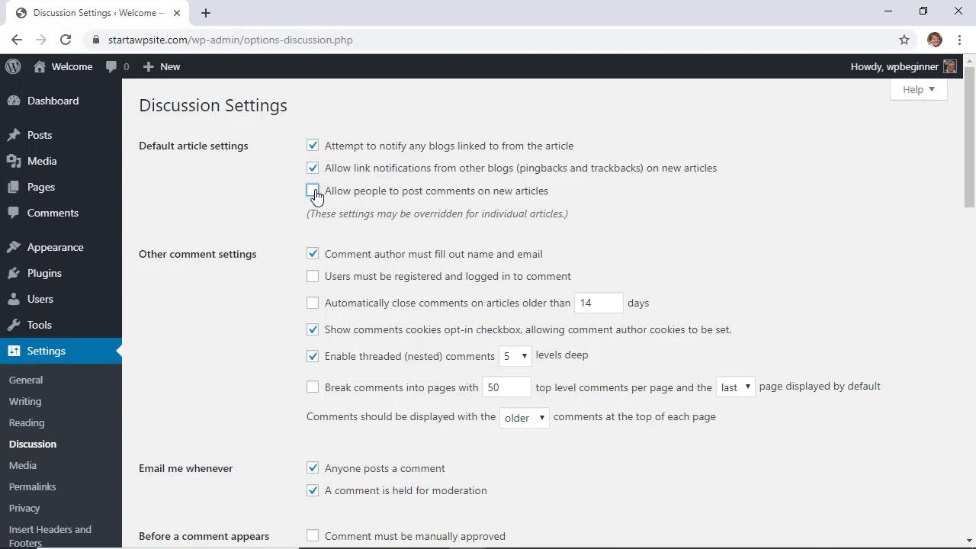
scroll(315, 194, down, 10)
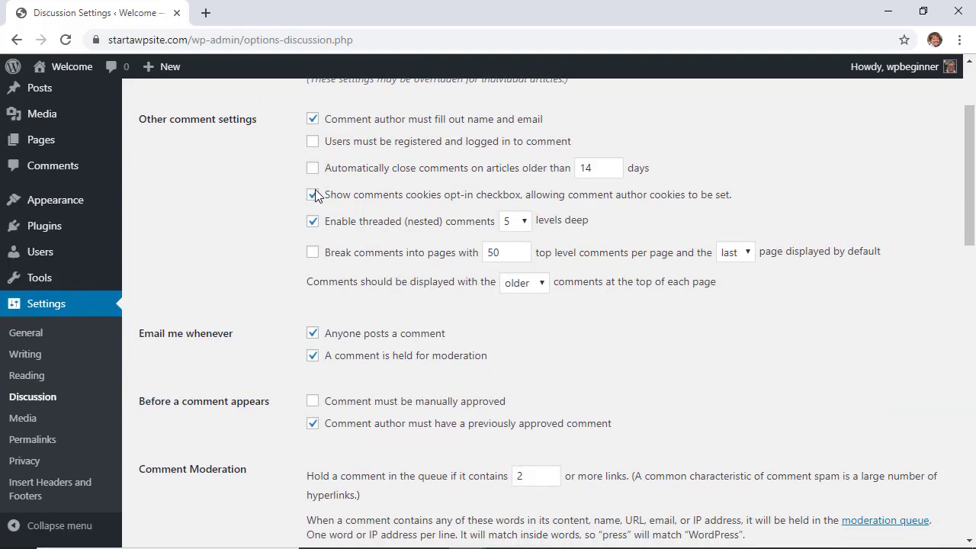
scroll(315, 194, down, 7)
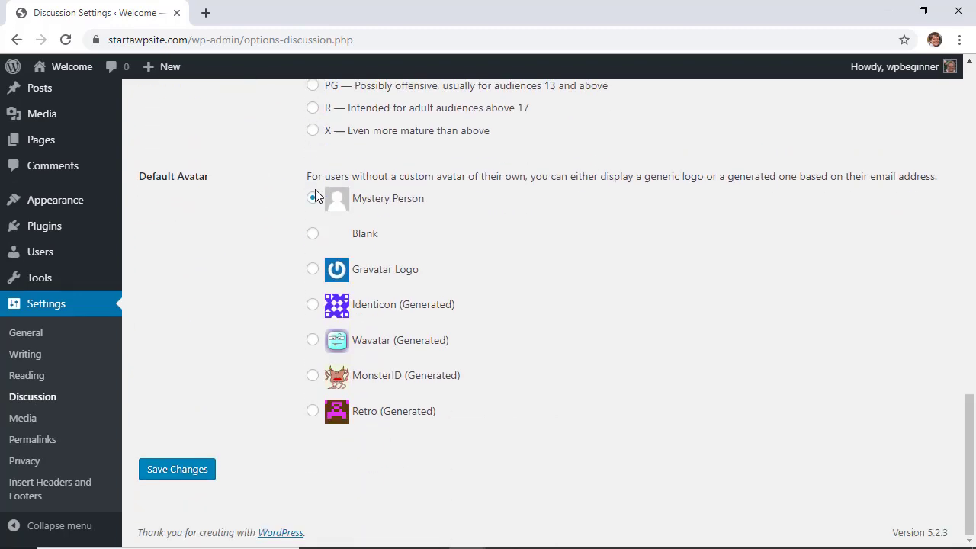
click(176, 477)
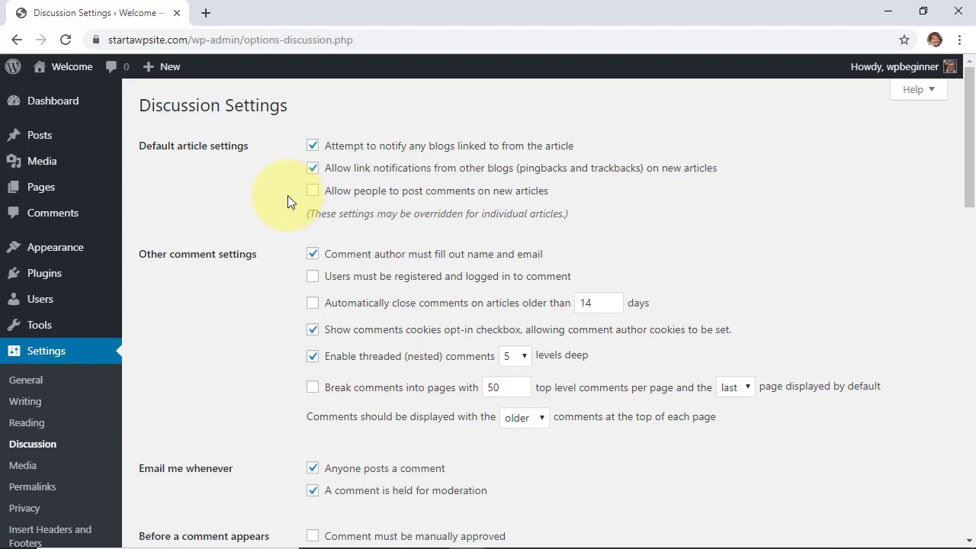
- Open Pages > All Pages to list Sample Page, Thank You, User Login and Welcome
mouse_move(54, 187)
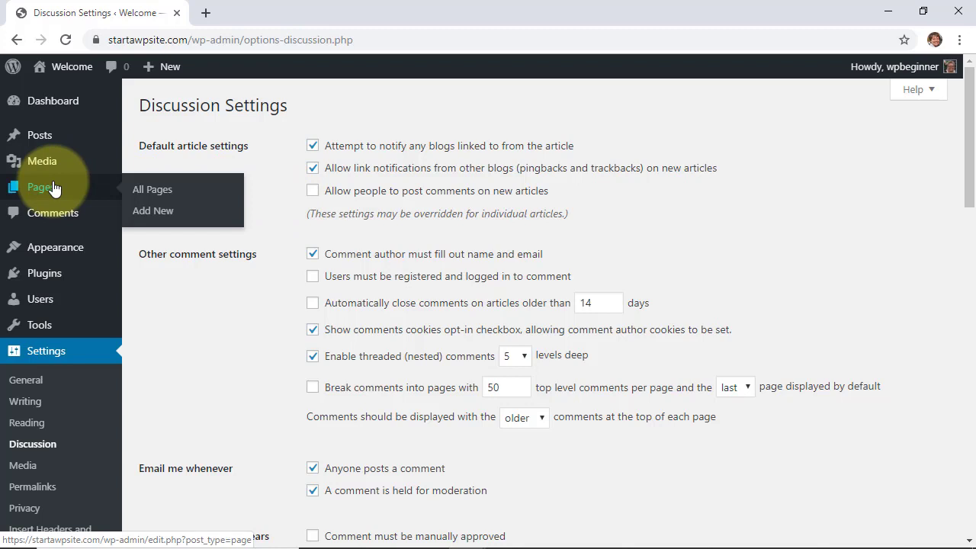
click(134, 195)
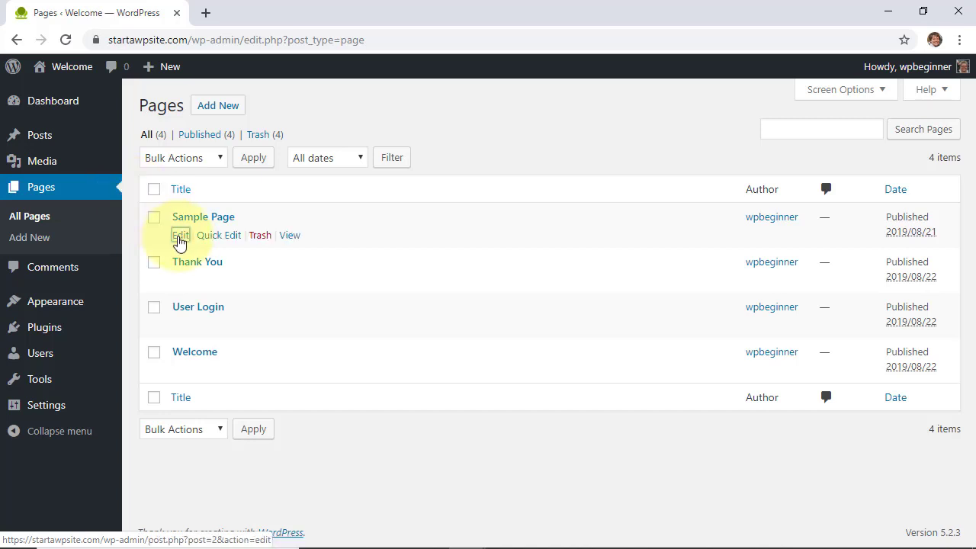
- Edit Sample Page and expand the Discussion panel in the Document sidebar
click(180, 242)
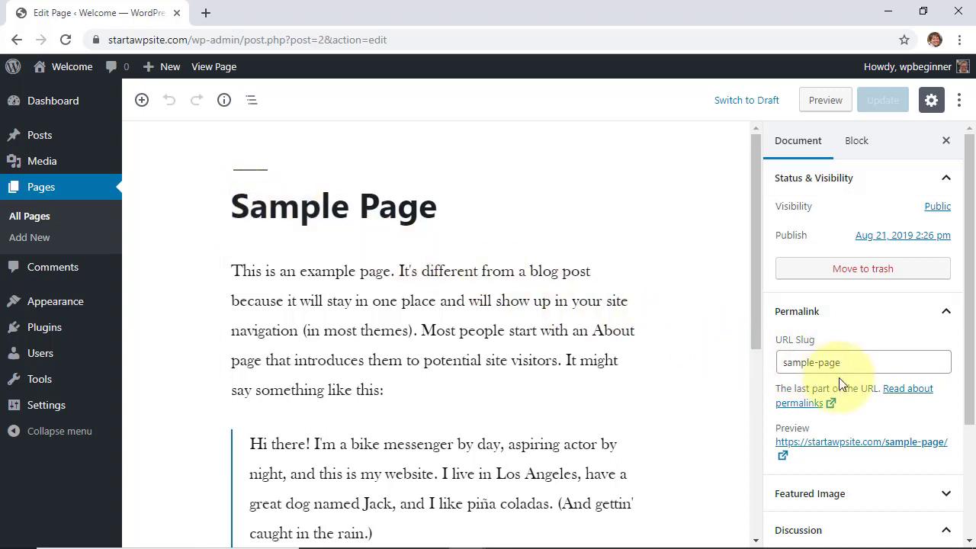
scroll(839, 378, down, 2)
click(826, 417)
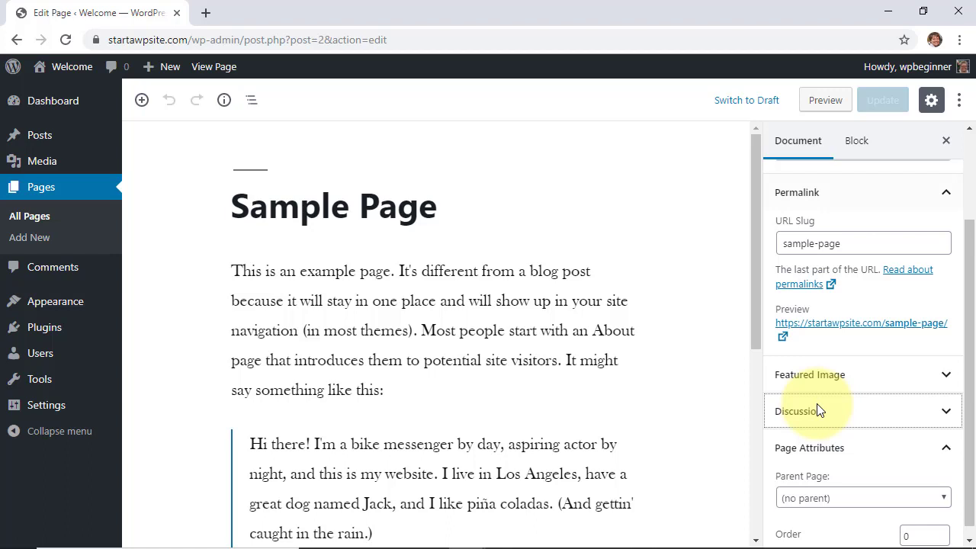
click(856, 145)
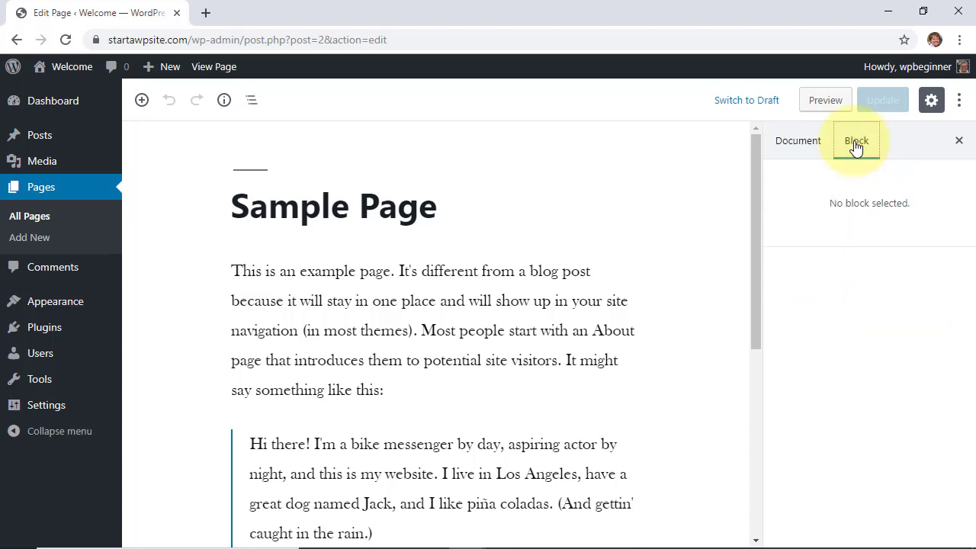
click(798, 145)
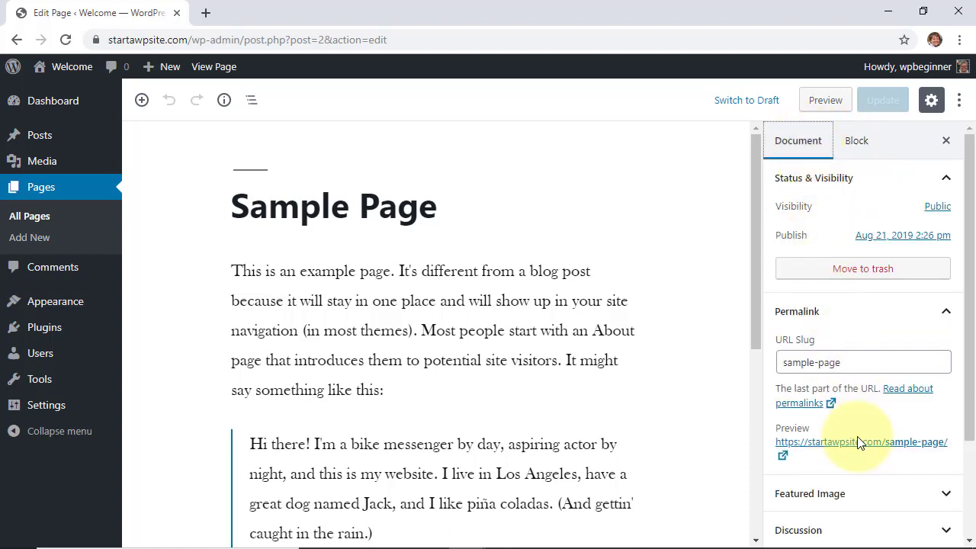
scroll(857, 436, down, 1)
scroll(860, 442, down, 2)
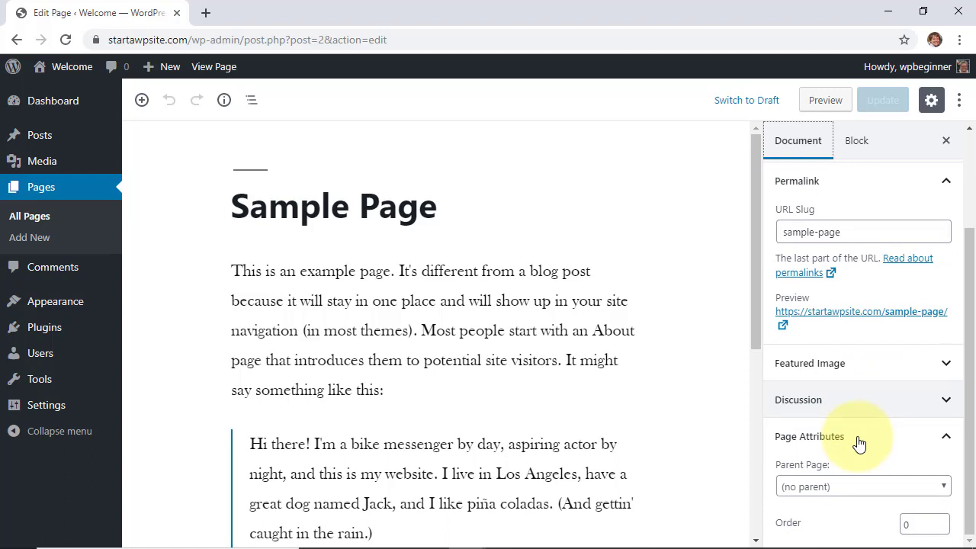
click(820, 403)
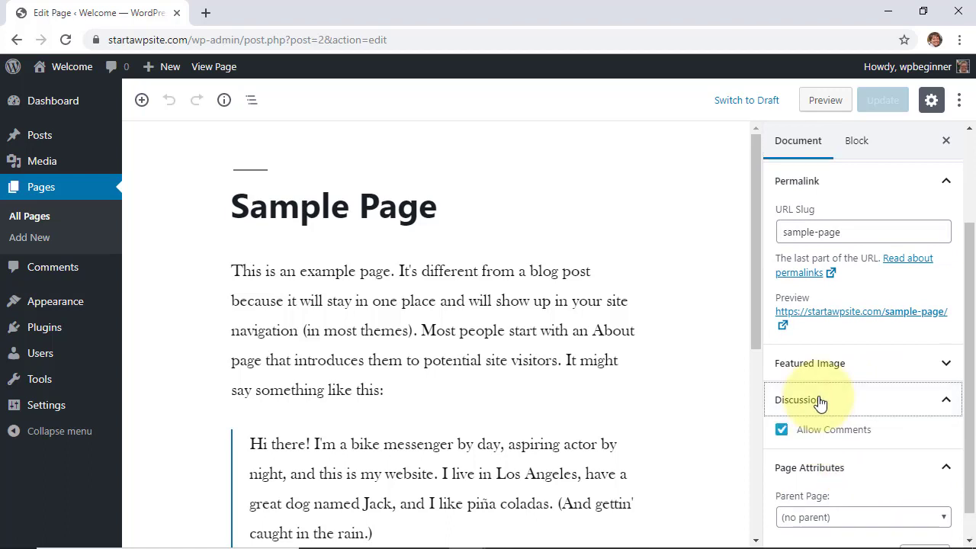
scroll(839, 343, down, 1)
- Confirm in the editor's Options that the Discussion panel stays shown in the sidebar
click(955, 107)
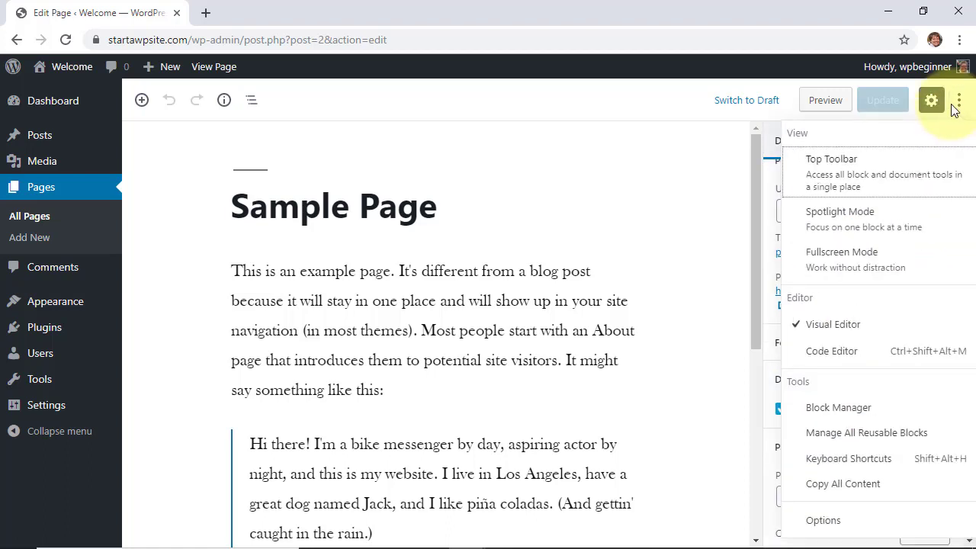
key(Down)
key(Down)
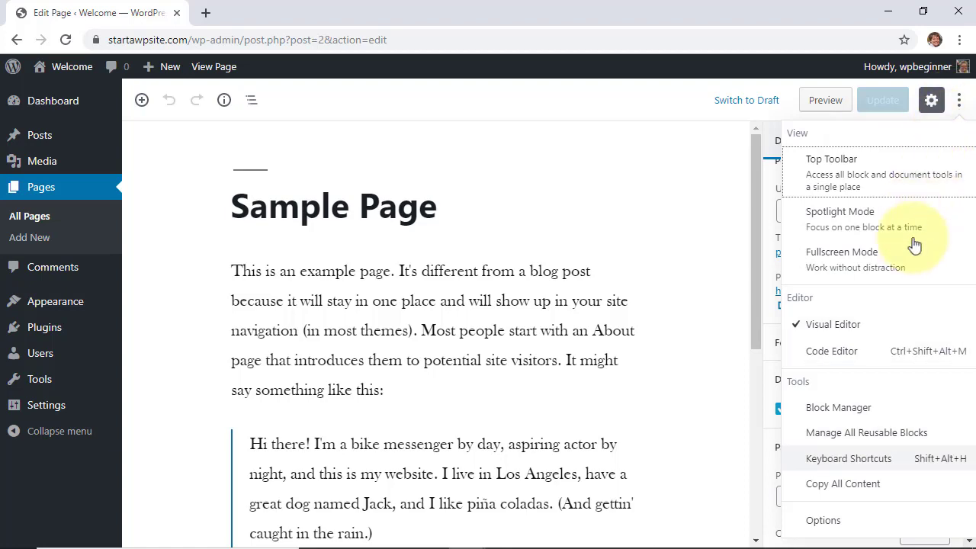
click(831, 522)
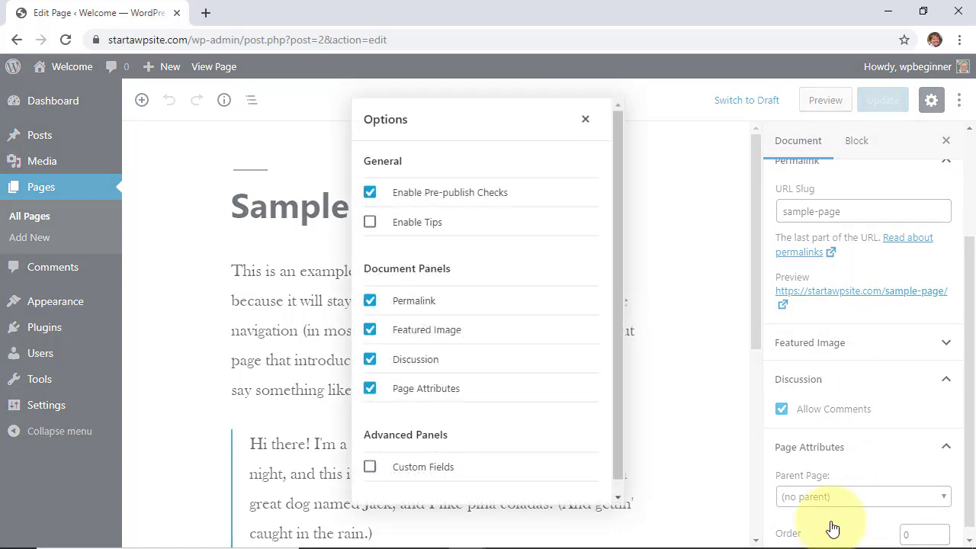
click(404, 365)
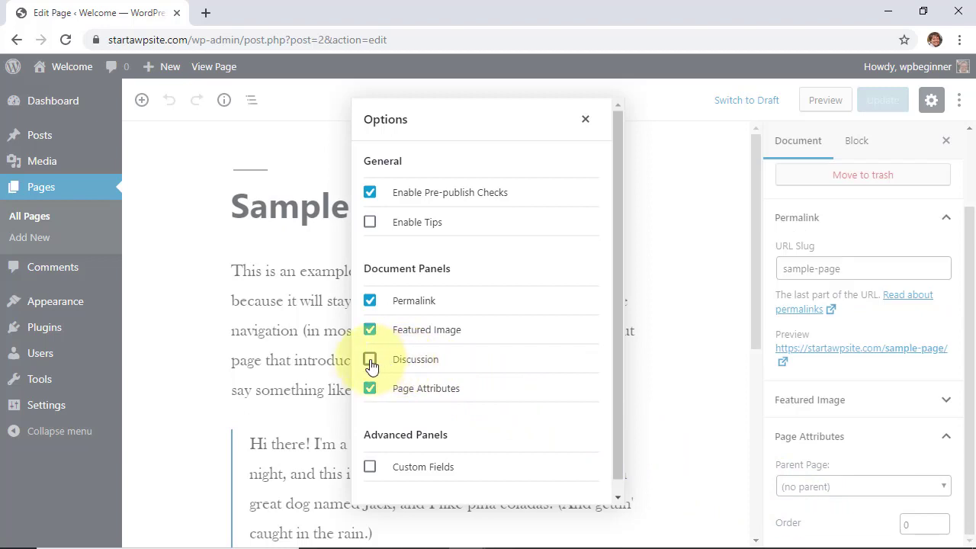
click(371, 363)
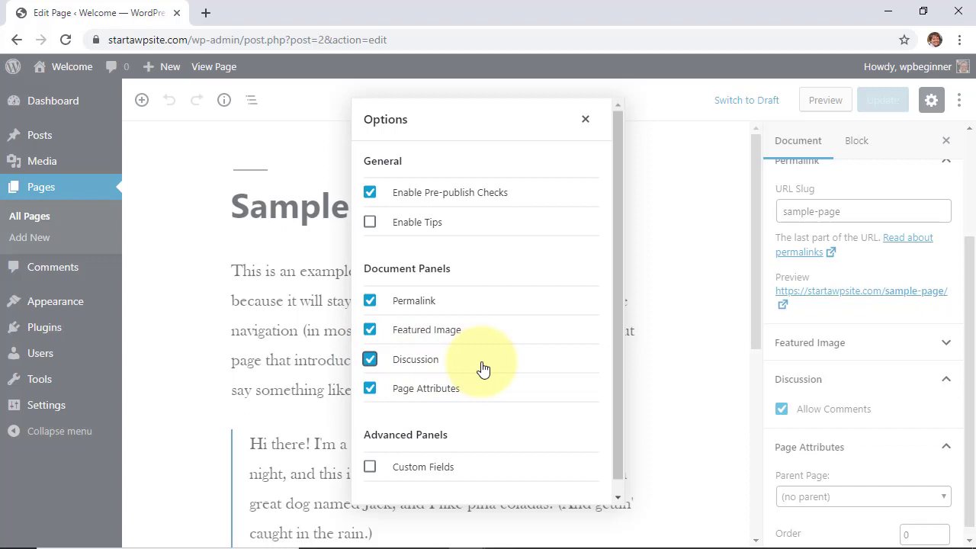
click(584, 119)
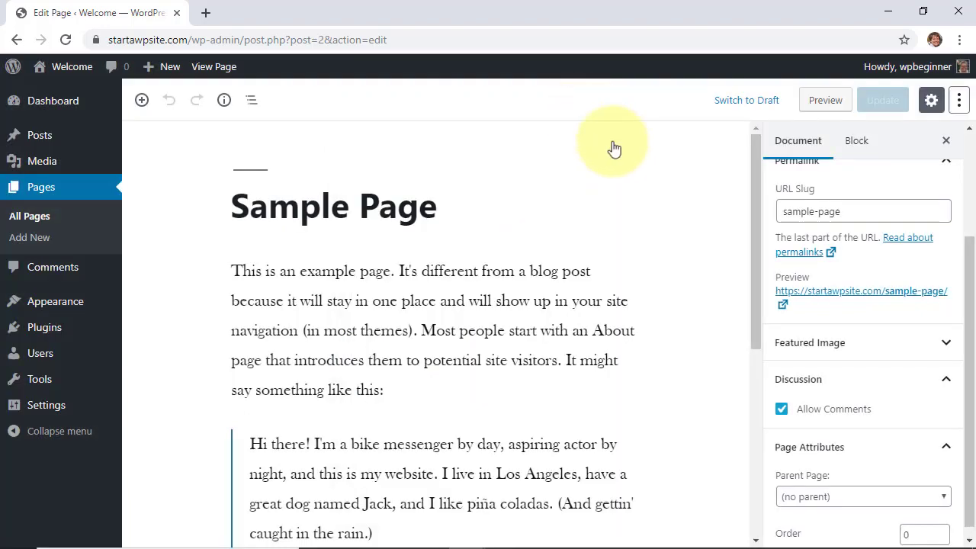
- Uncheck Allow Comments for Sample Page and update the page
click(865, 379)
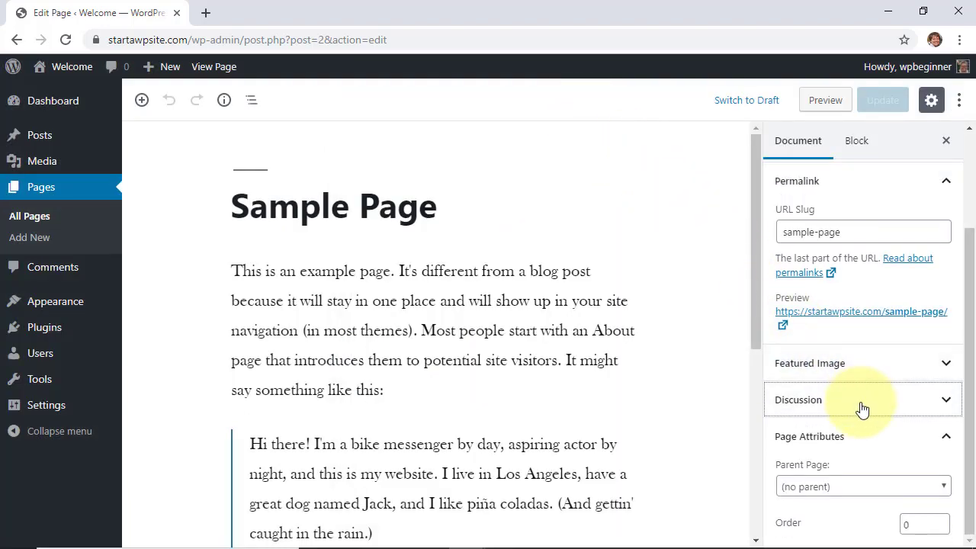
click(862, 409)
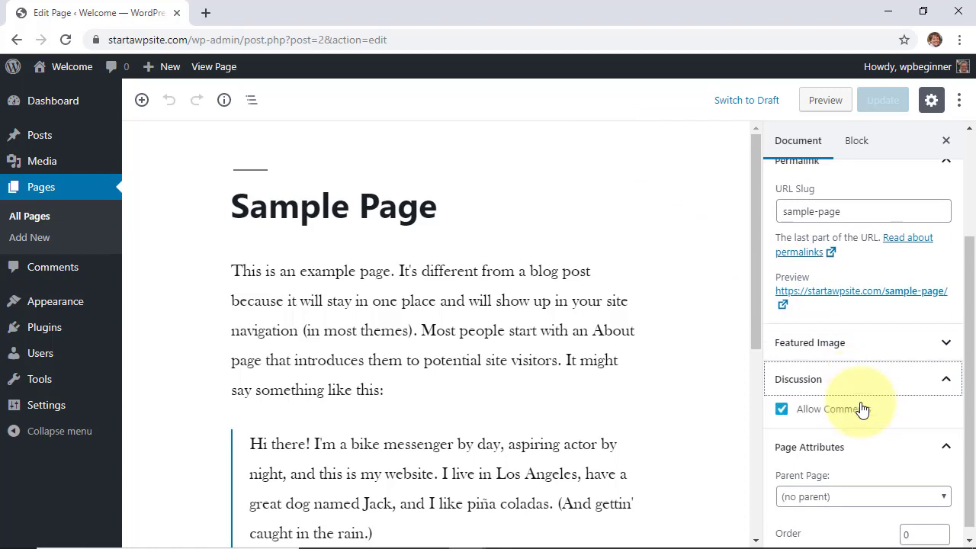
click(811, 412)
click(878, 102)
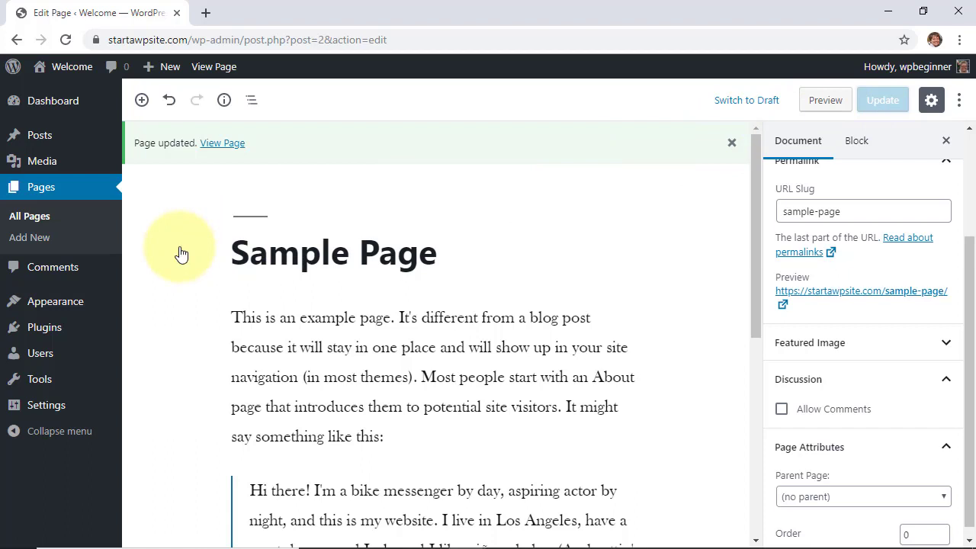
- In All Posts, select Hey There and Hello world! and choose Edit from Bulk Actions
mouse_move(39, 135)
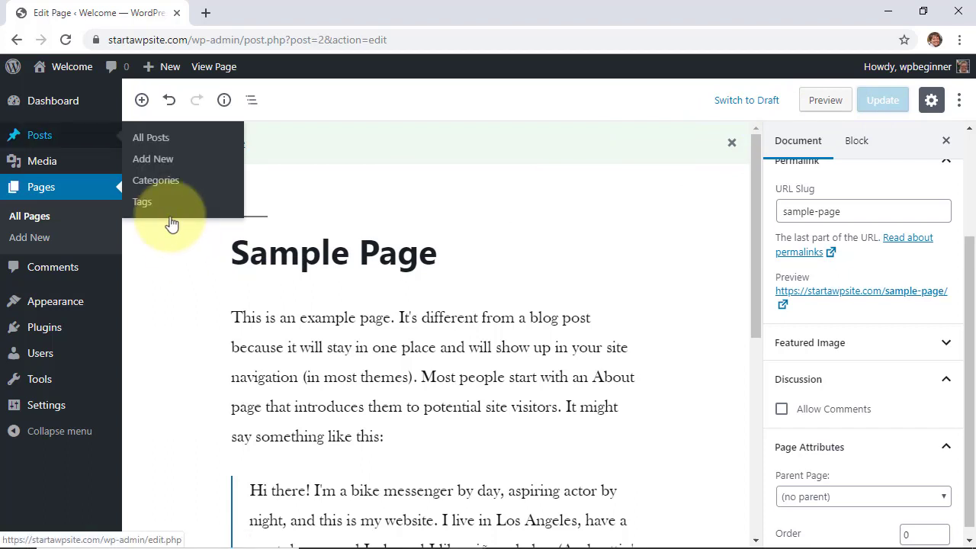
click(146, 137)
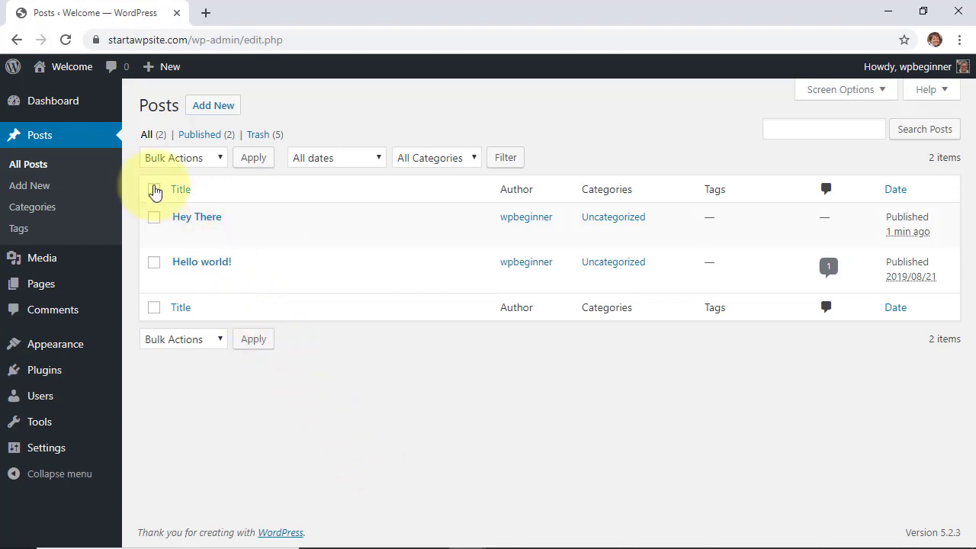
click(154, 189)
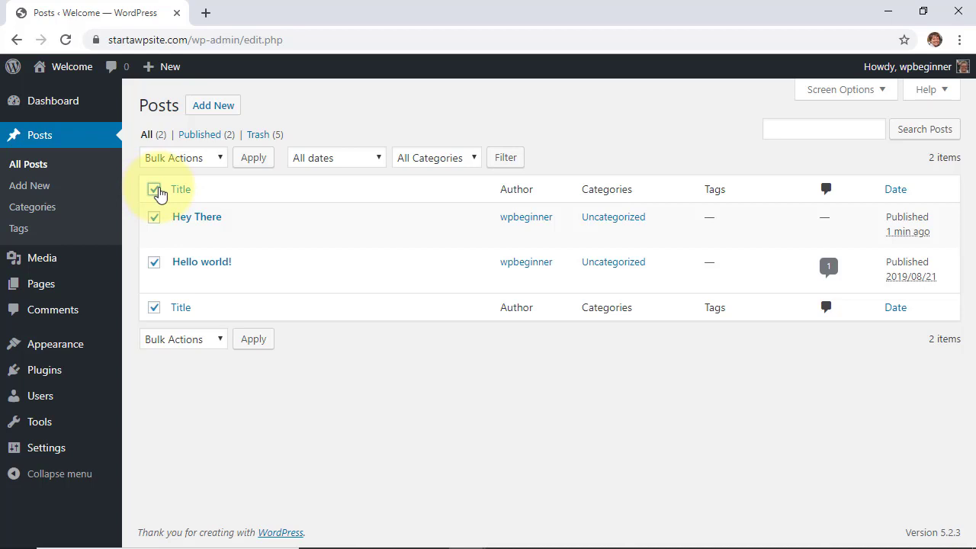
click(156, 190)
click(155, 191)
click(192, 168)
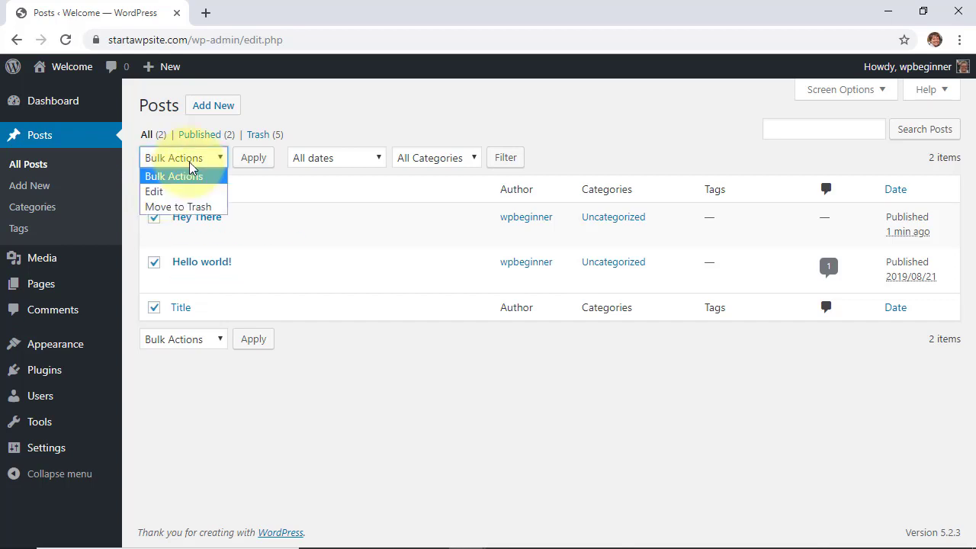
click(155, 192)
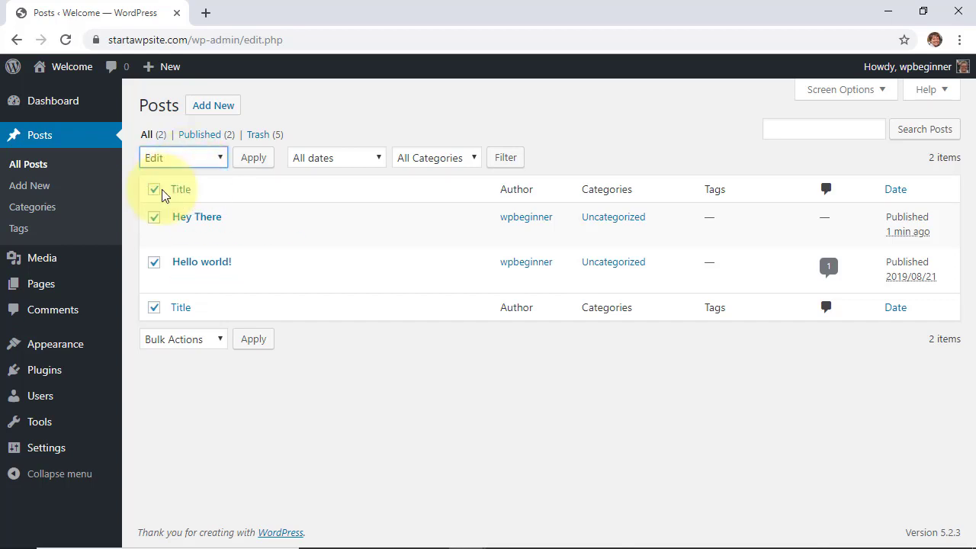
- Set Comments to 'Do not allow' in Bulk Edit and update both posts
click(249, 161)
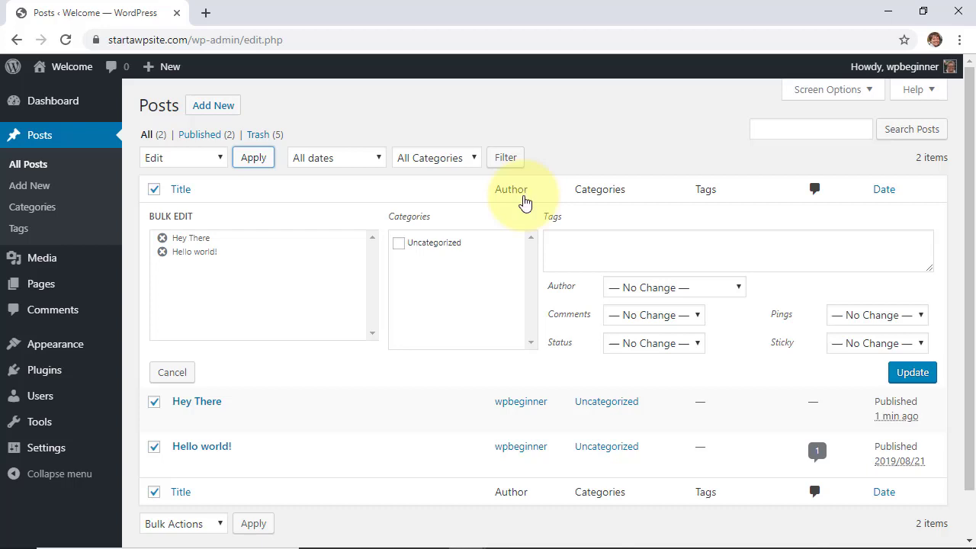
click(644, 319)
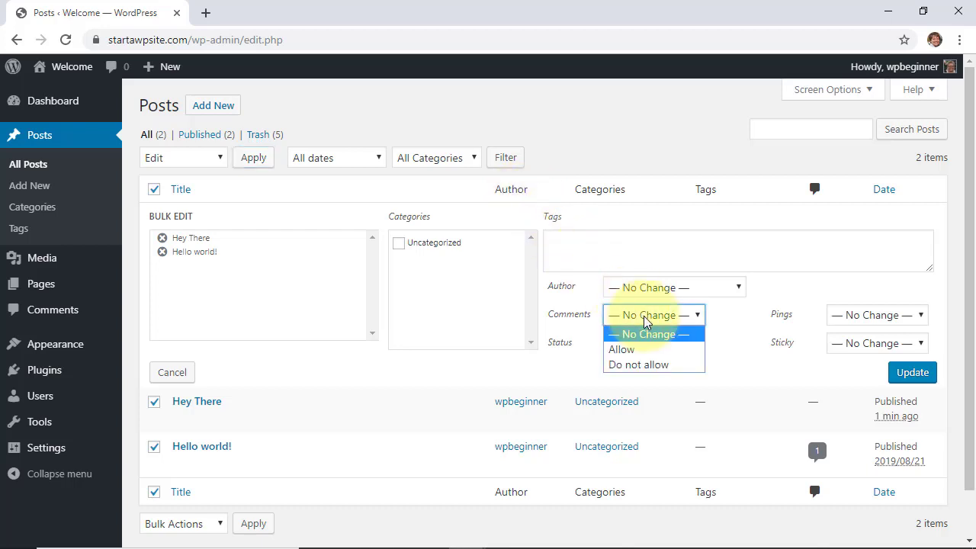
click(643, 366)
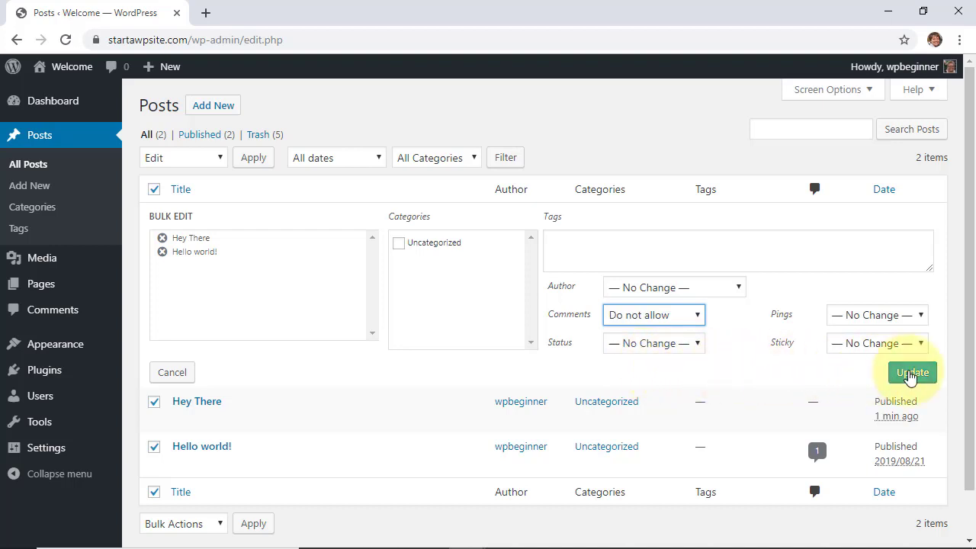
click(911, 372)
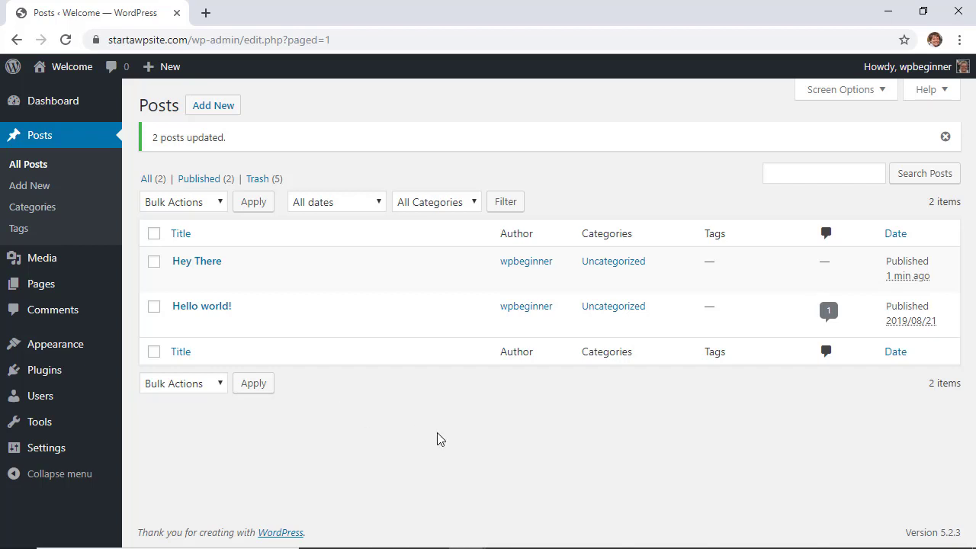
click(802, 392)
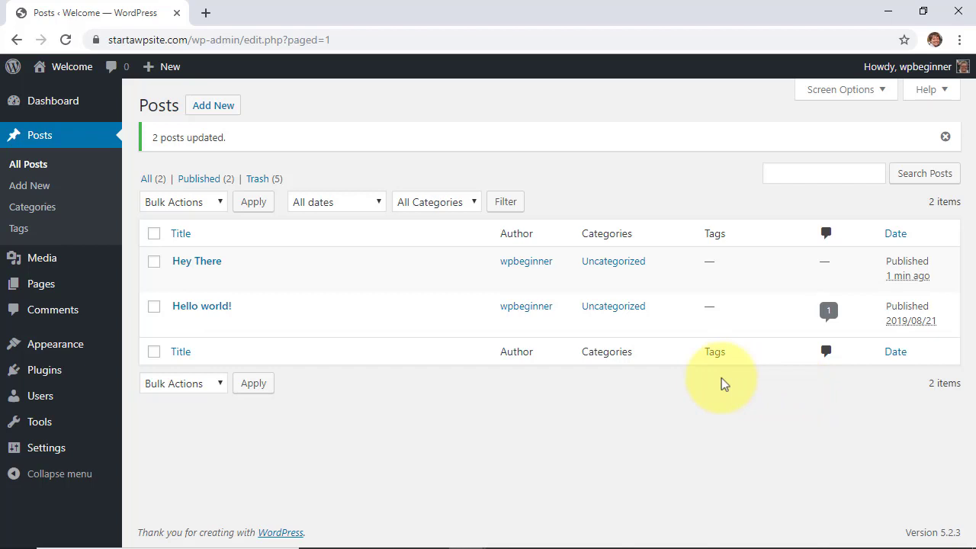
- Select the sample comment on Hello world! and apply the Move to Trash bulk action
click(52, 320)
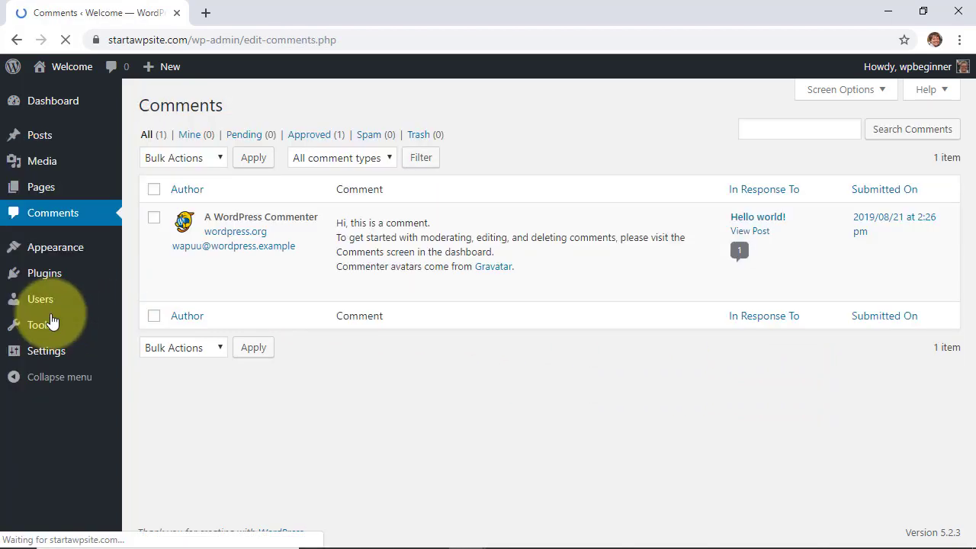
mouse_move(204, 249)
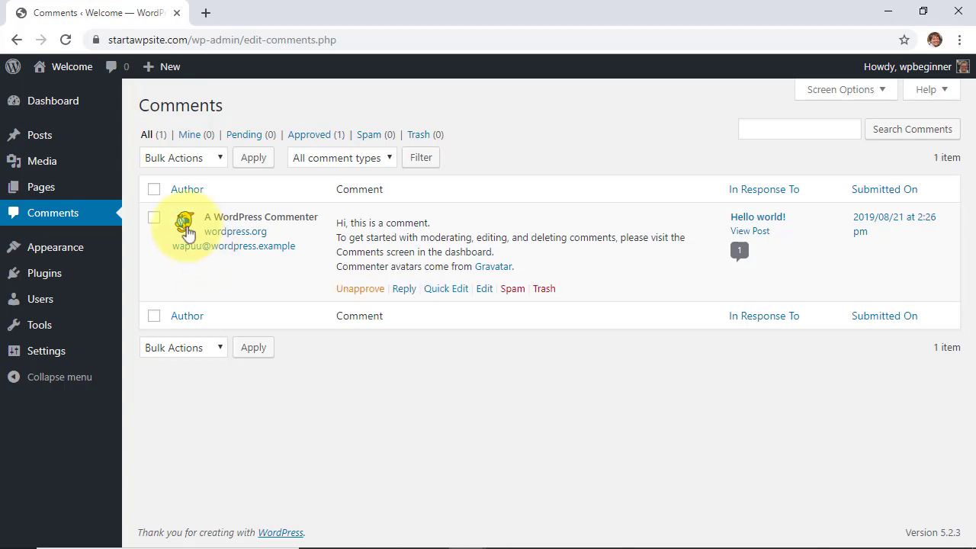
click(153, 191)
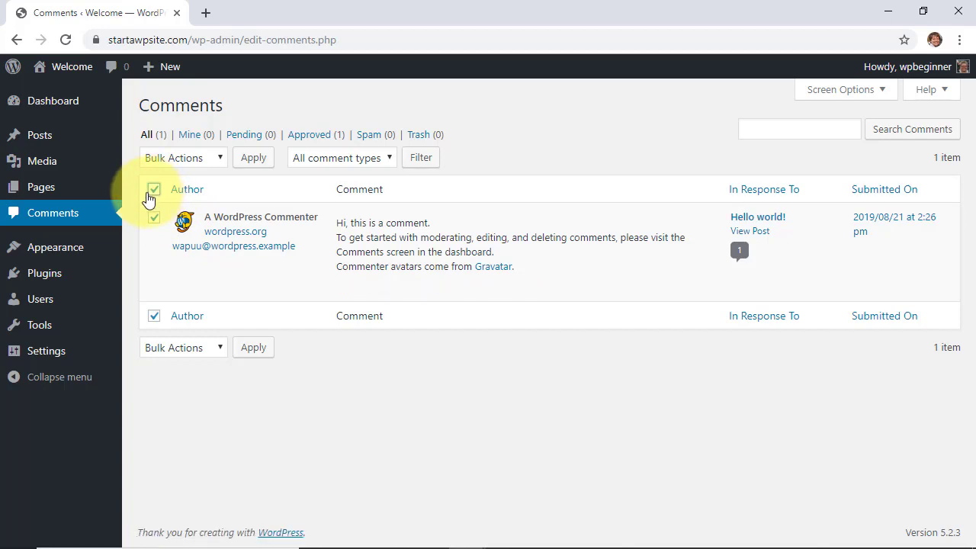
click(152, 193)
click(152, 193)
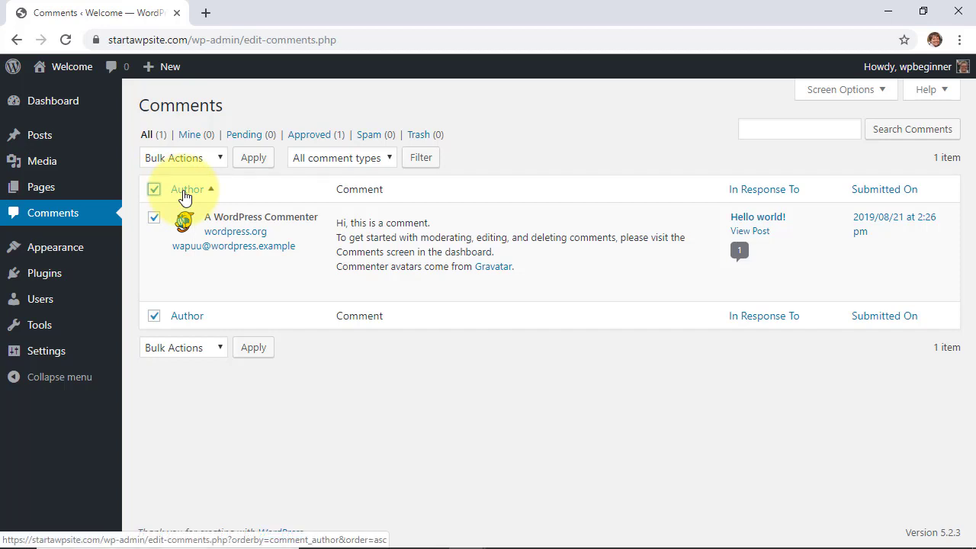
click(168, 158)
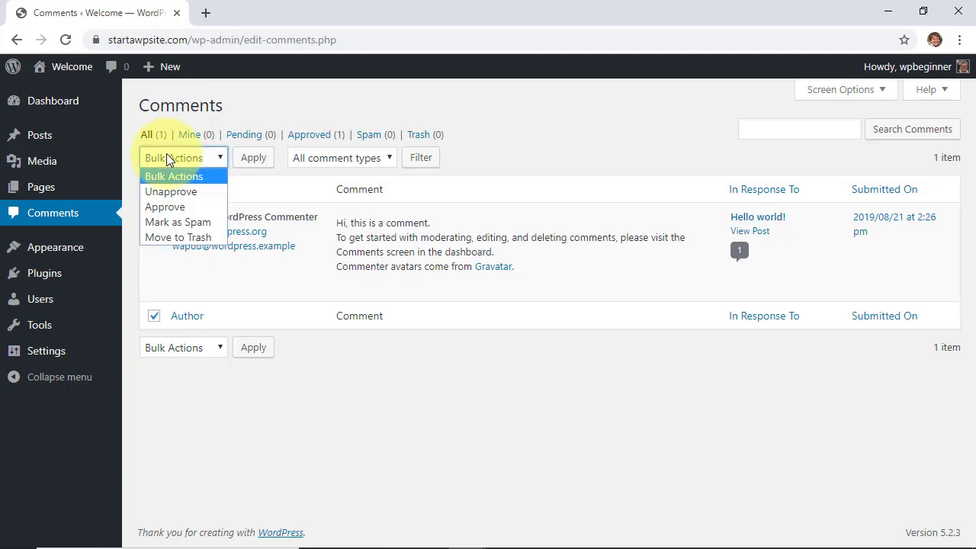
click(183, 236)
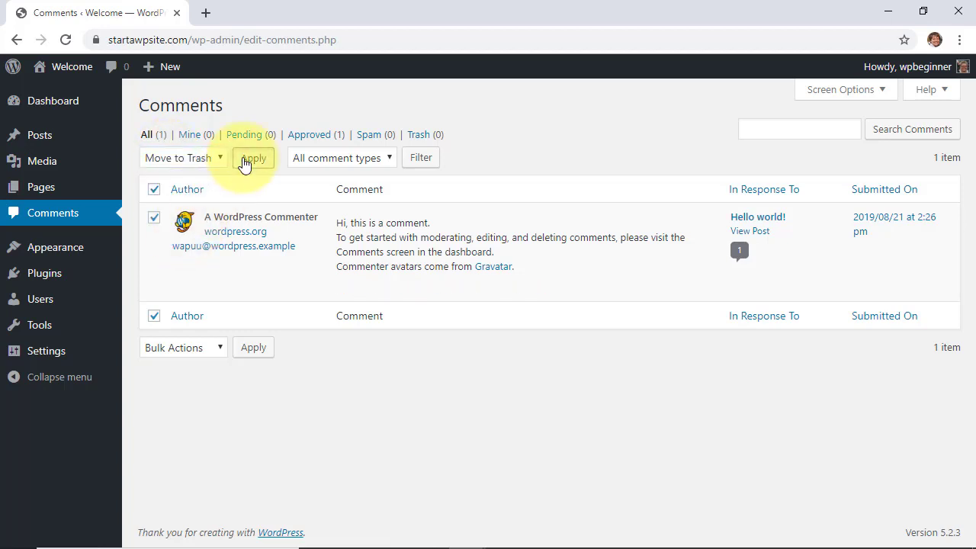
click(253, 159)
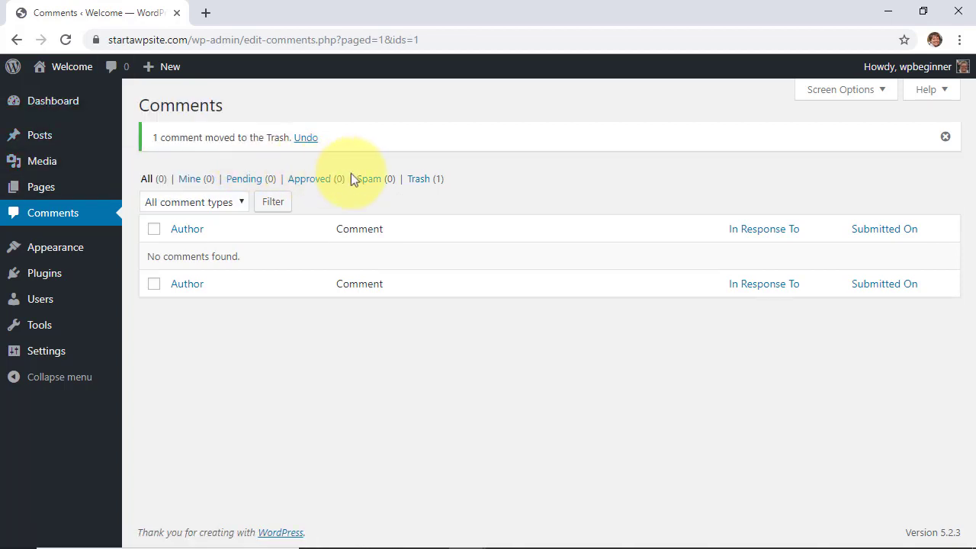
- Filter comments to Trash (1) and select the trashed sample comment without applying any action
click(419, 183)
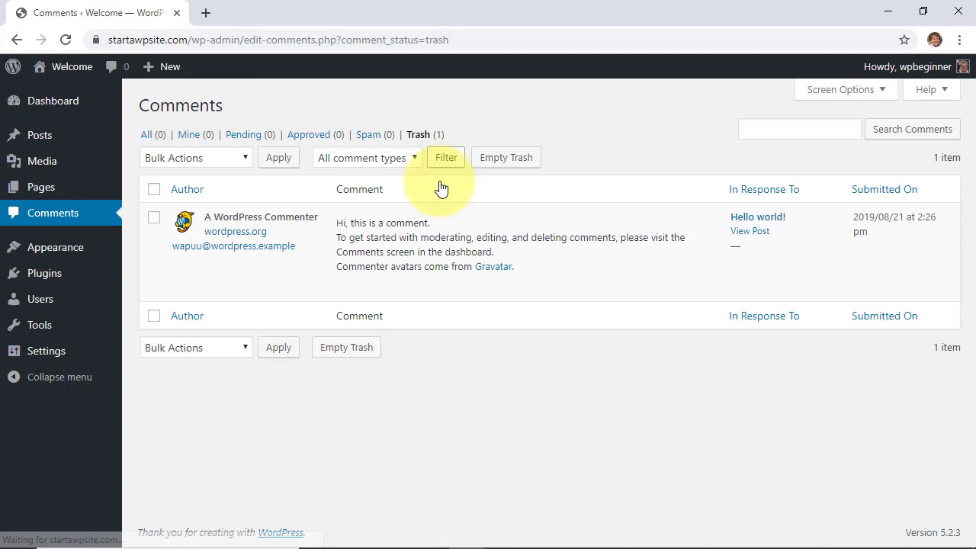
click(156, 191)
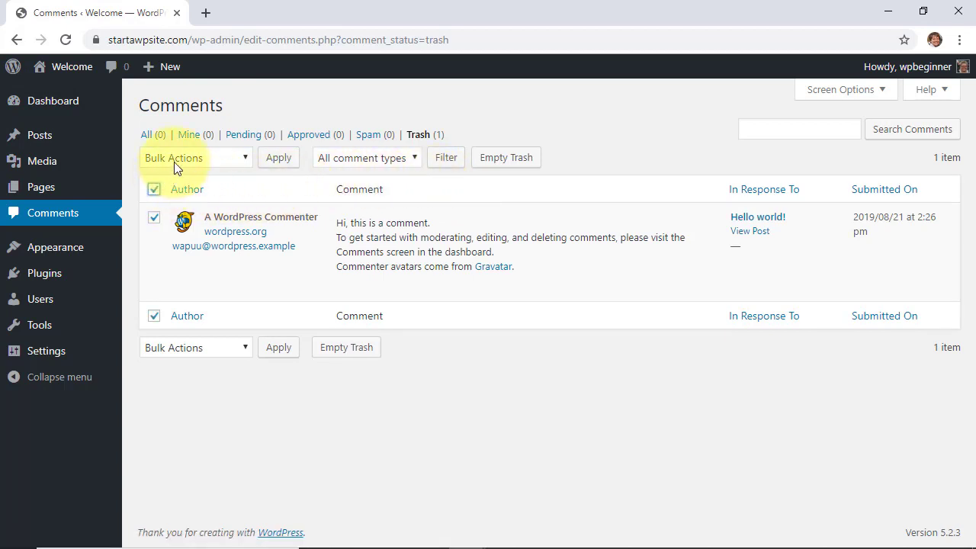
click(174, 160)
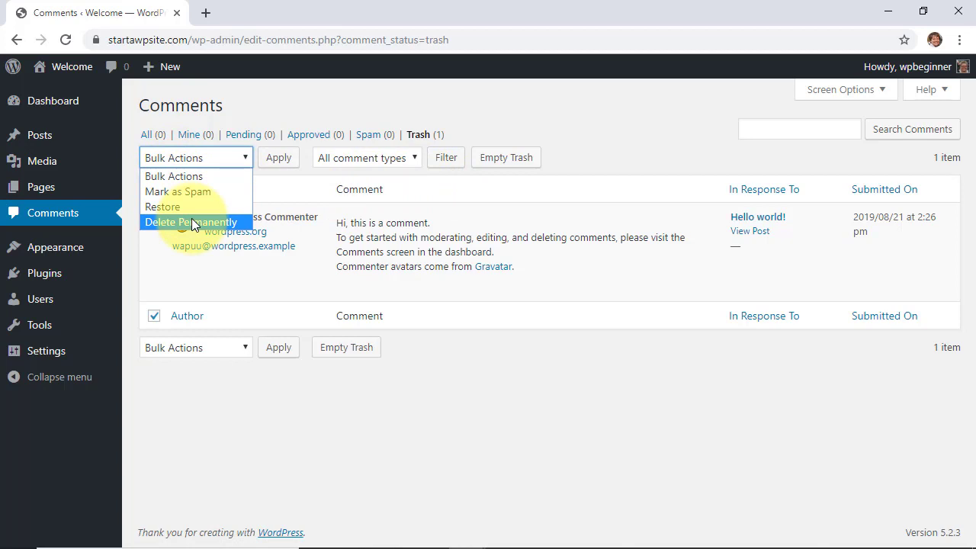
click(425, 434)
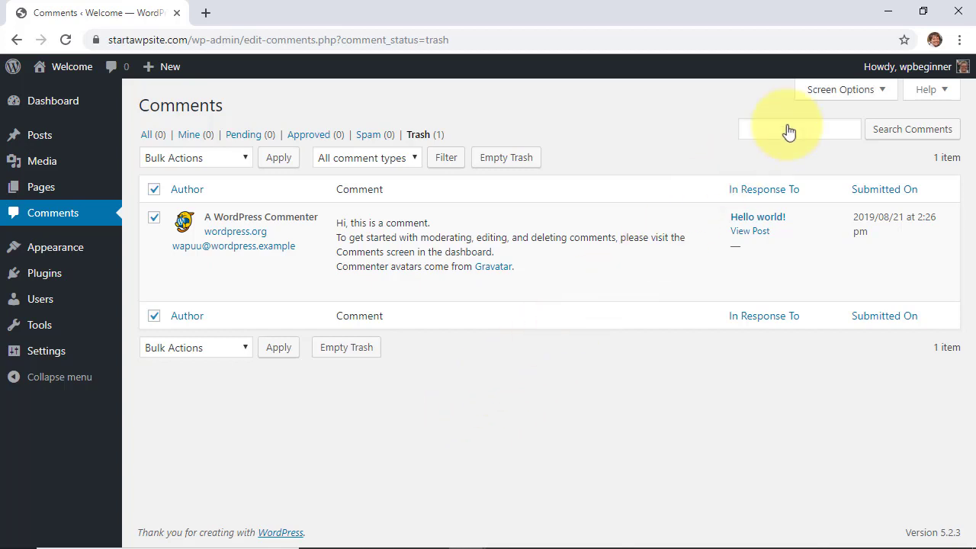
- Set the comments screen's Number of items per page to 100 in Screen Options
click(822, 102)
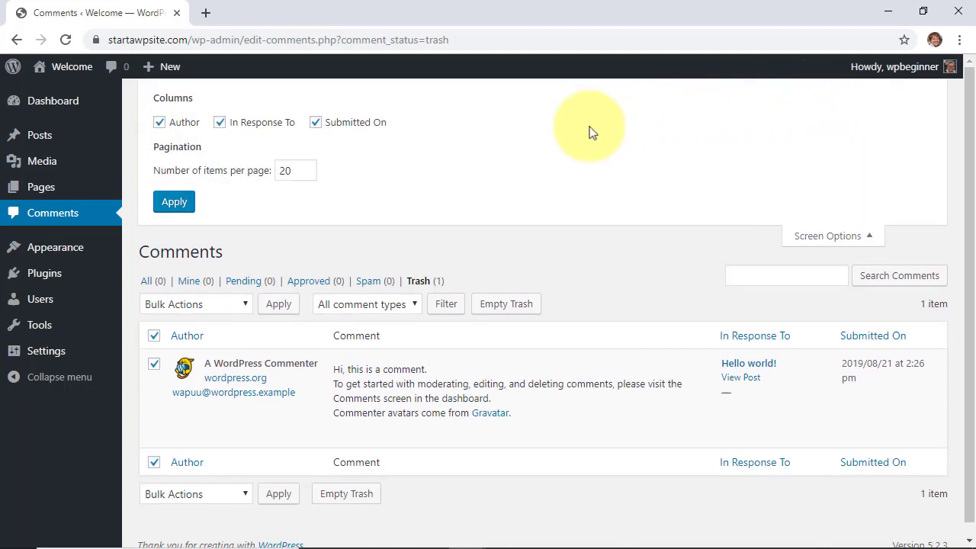
double_click(285, 169)
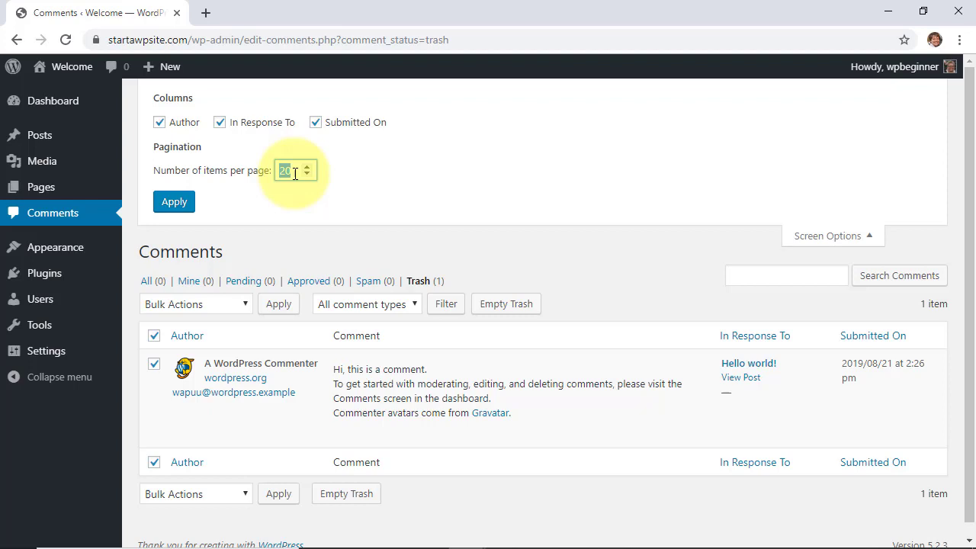
text(100)
click(177, 205)
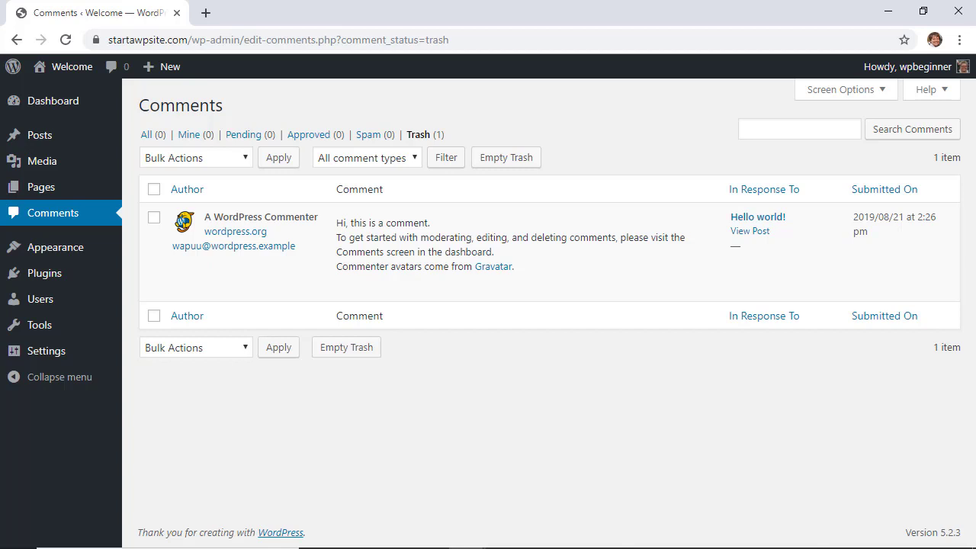
- View wpbeginner-logo-orange's attachment page down to Leave a comment, then go back to its details
click(46, 163)
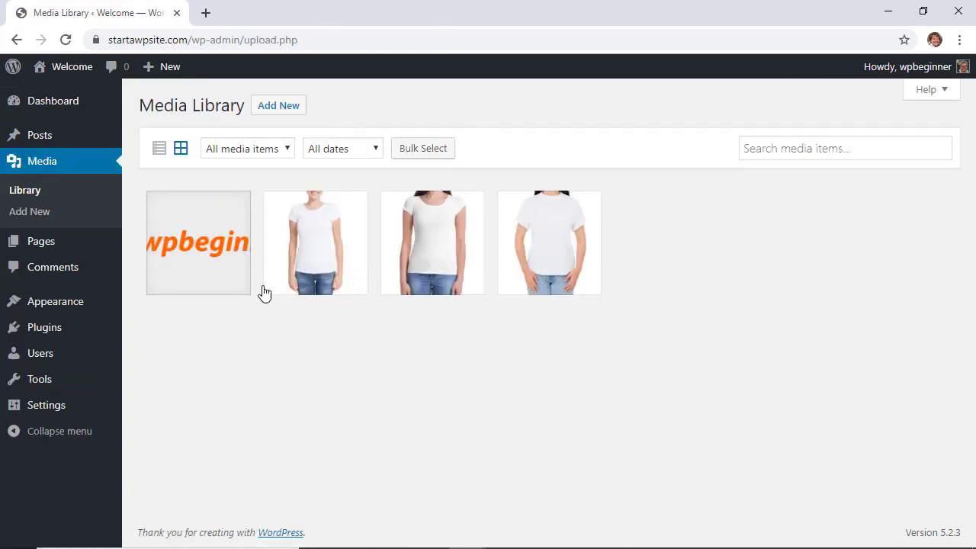
click(218, 257)
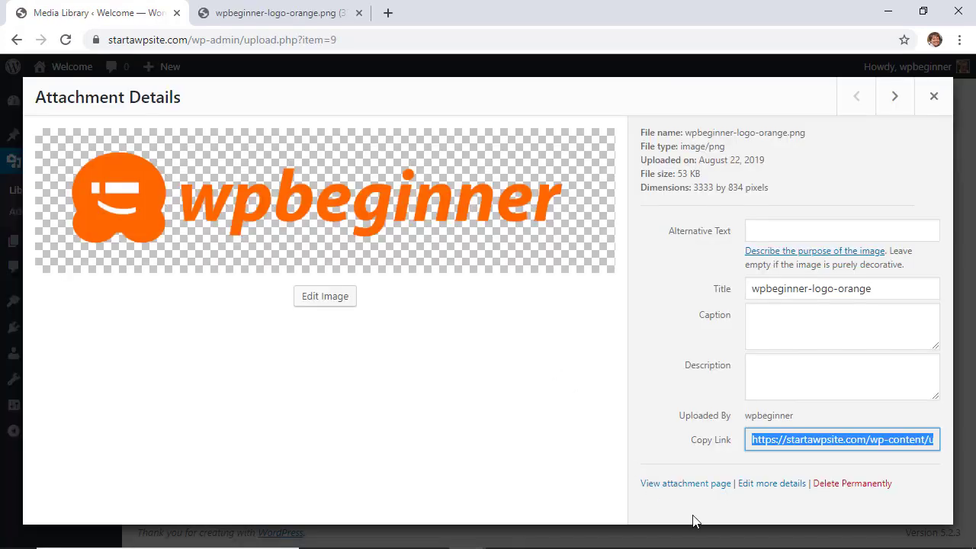
click(670, 486)
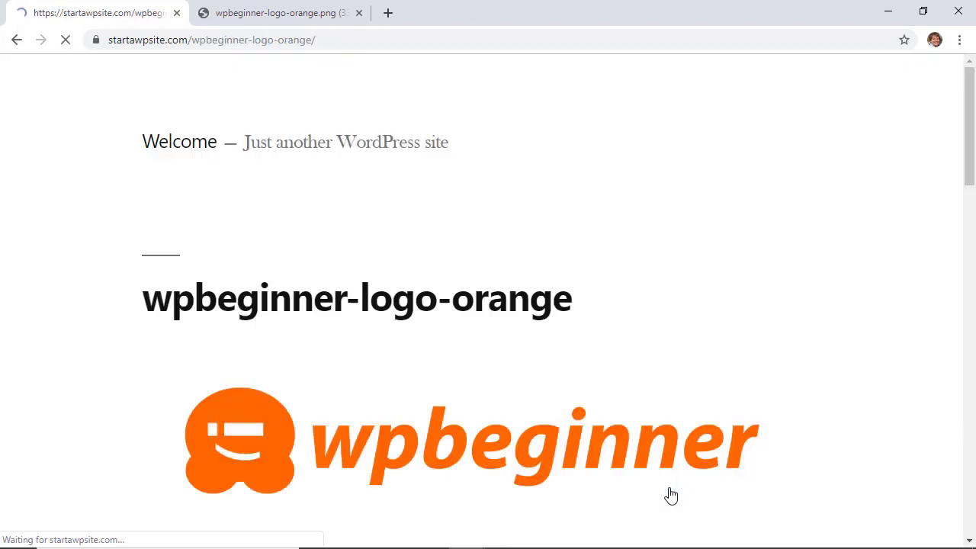
scroll(389, 417, down, 7)
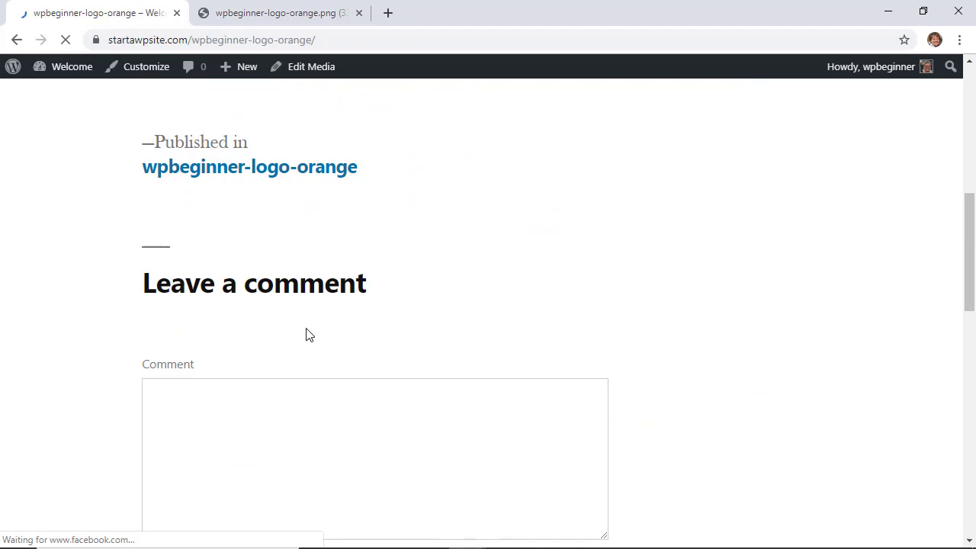
scroll(309, 336, down, 1)
scroll(308, 336, down, 1)
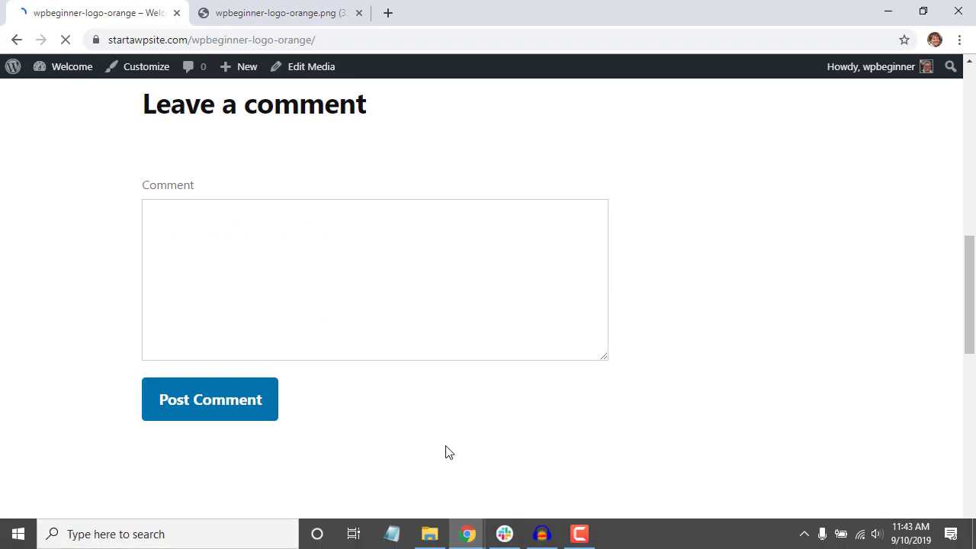
click(16, 39)
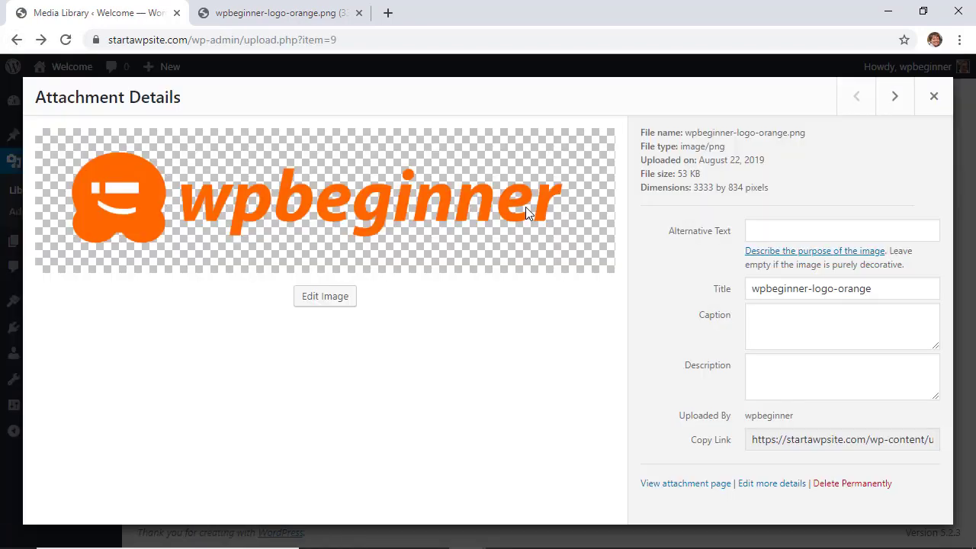
- Close the image details and open the Theme Editor for Twenty Nineteen
click(935, 98)
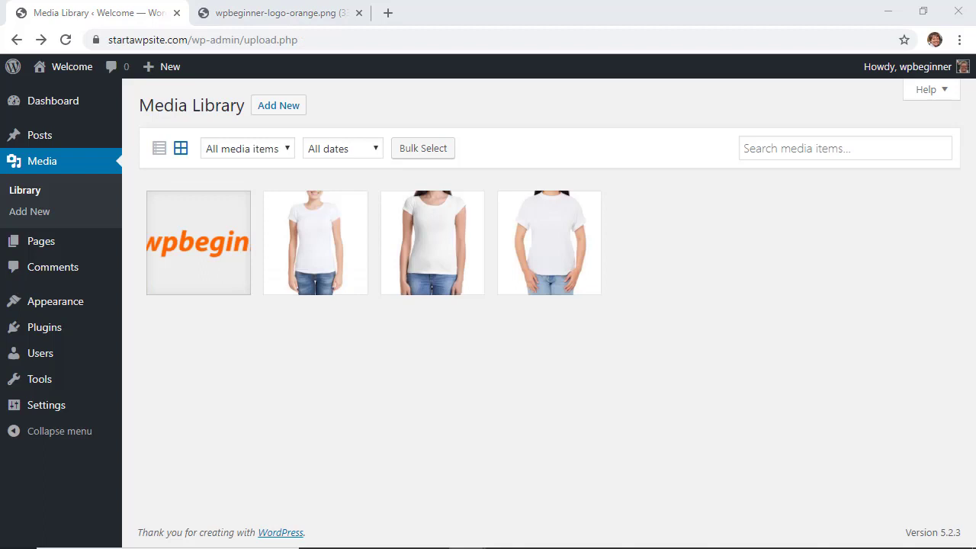
mouse_move(44, 302)
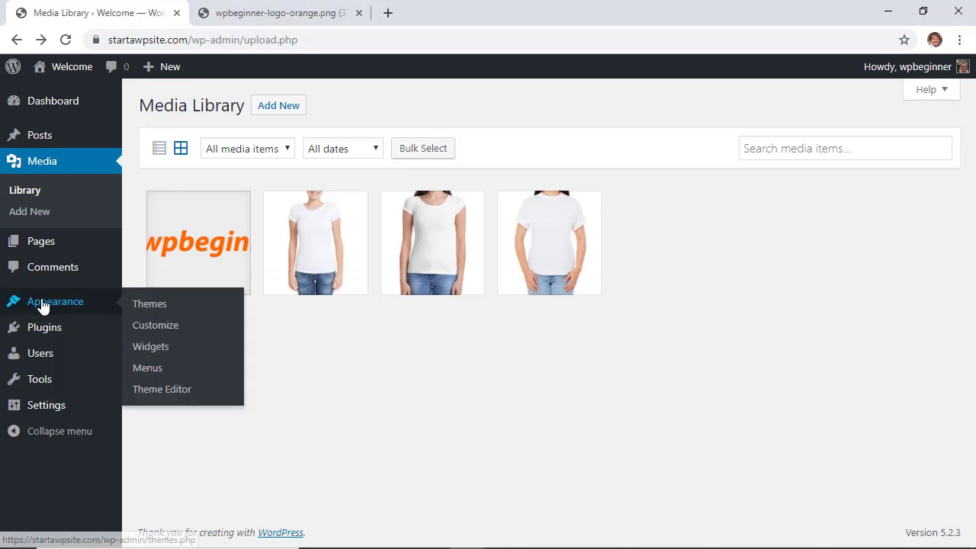
click(168, 397)
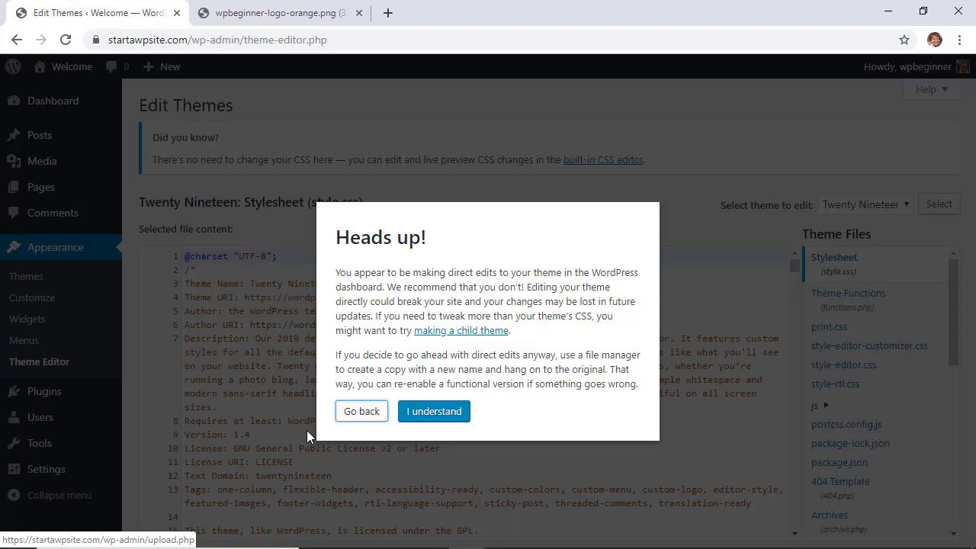
- Accept the Heads up warning and load the theme's functions.php
click(439, 417)
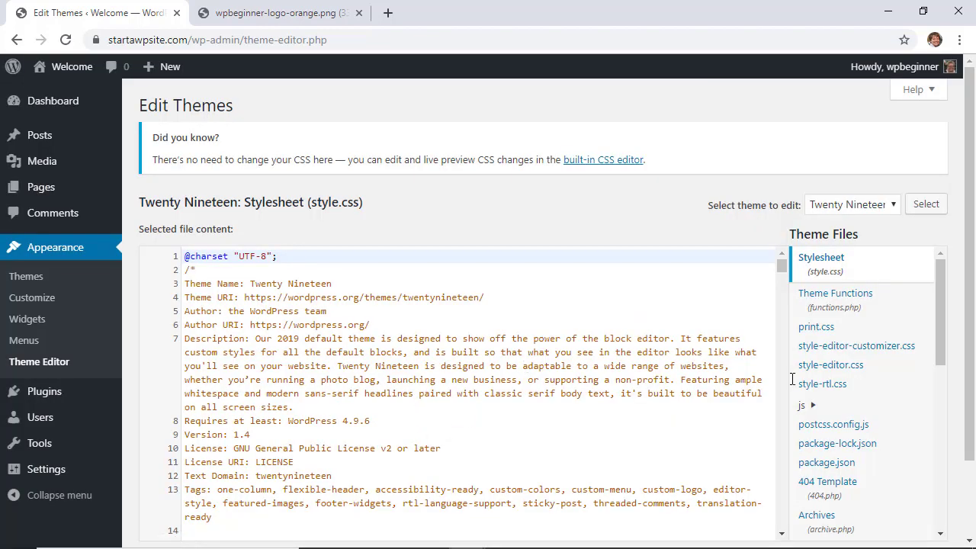
scroll(793, 379, down, 2)
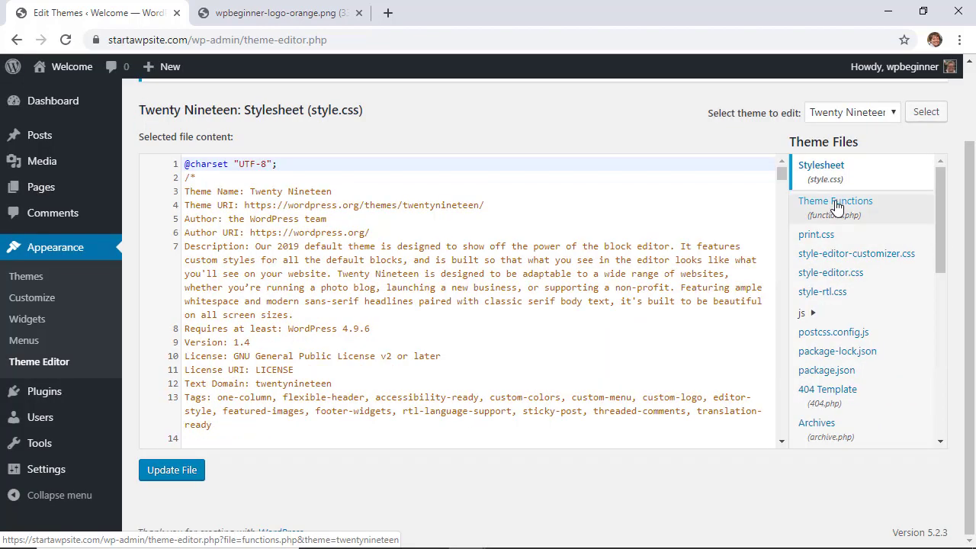
click(837, 204)
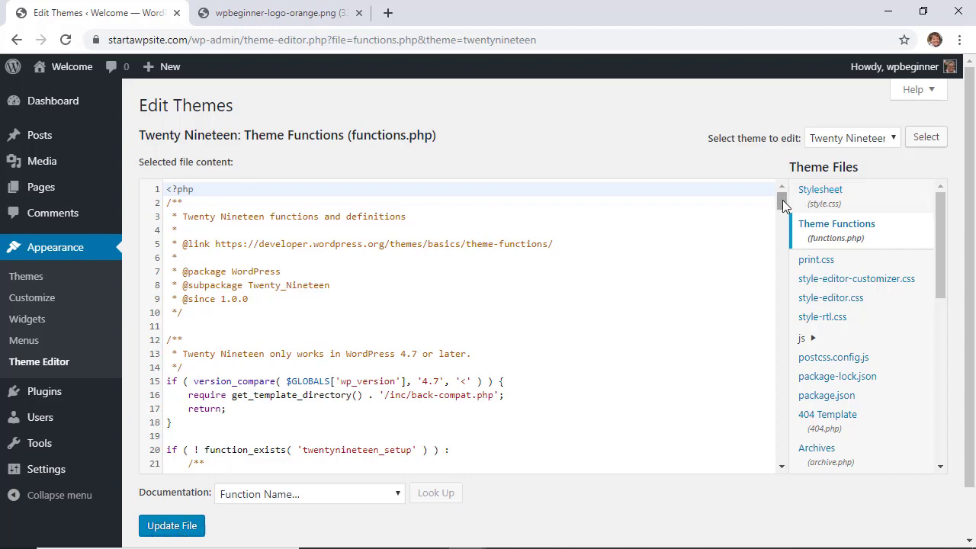
- Paste the filter_media_comment_status function on a new line at the end of functions.php
drag(782, 199, 783, 469)
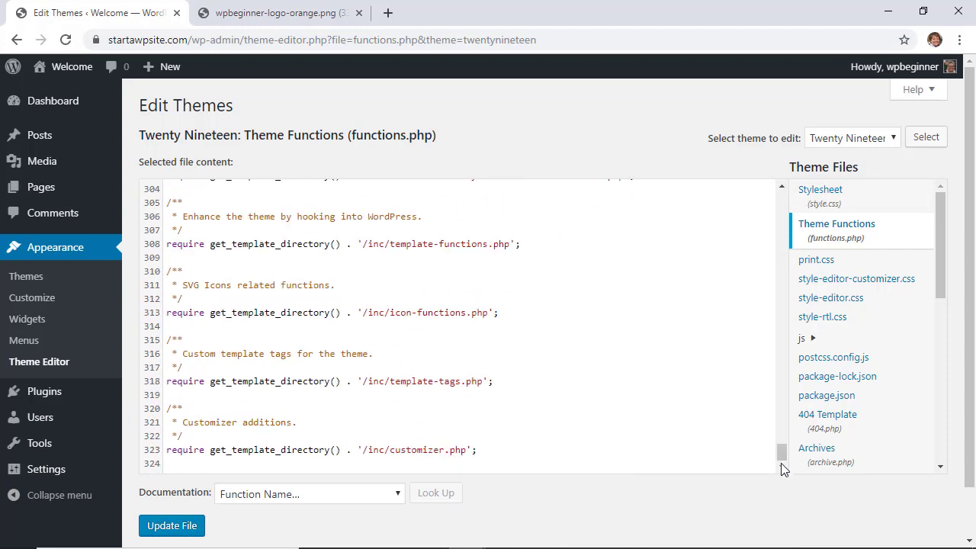
click(480, 450)
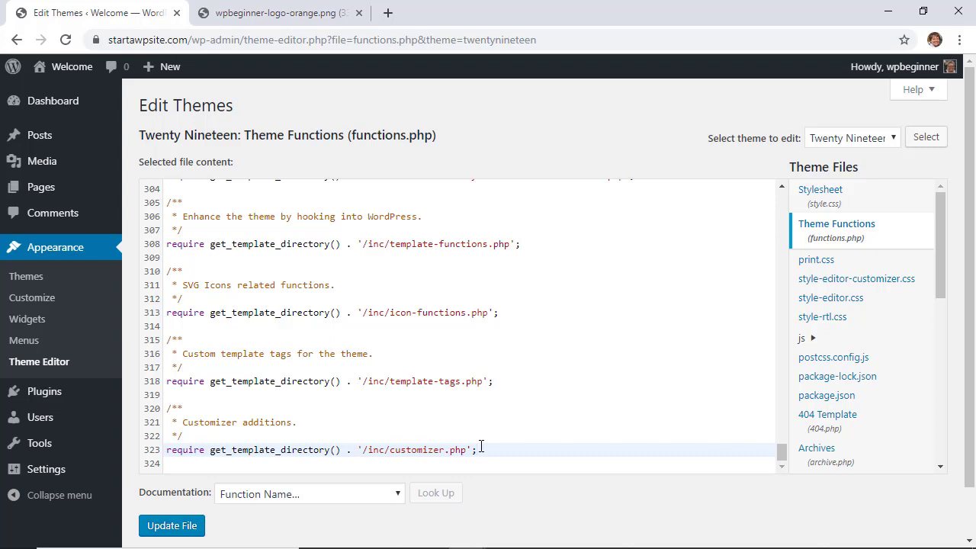
key(Down)
key(Return)
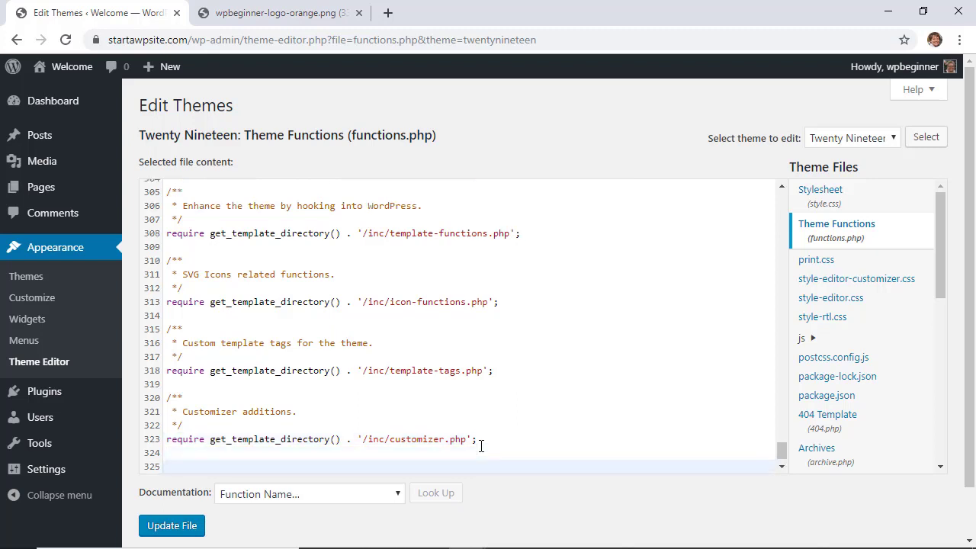
text(function filter_media_comment_status( $open, $post_id ) {     $post = get_post( $post_id );     if( $post->post_type == 'attachment' ) {         return false;     }     return $open; } add_filter( 'comments_open', 'filter_media_comment_status', 10 , 2 );)
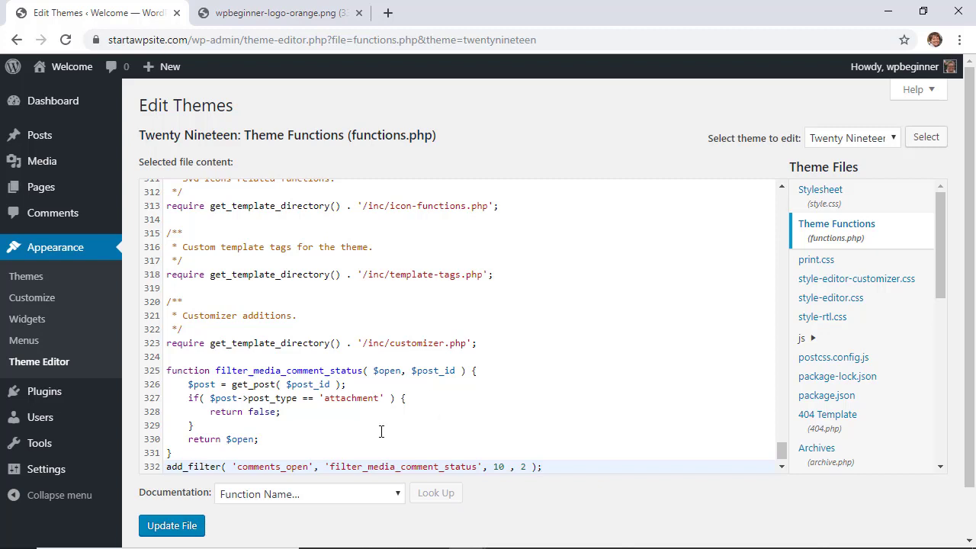
- Save functions.php, then open the wpbeginner logo's details in the Media Library
click(180, 526)
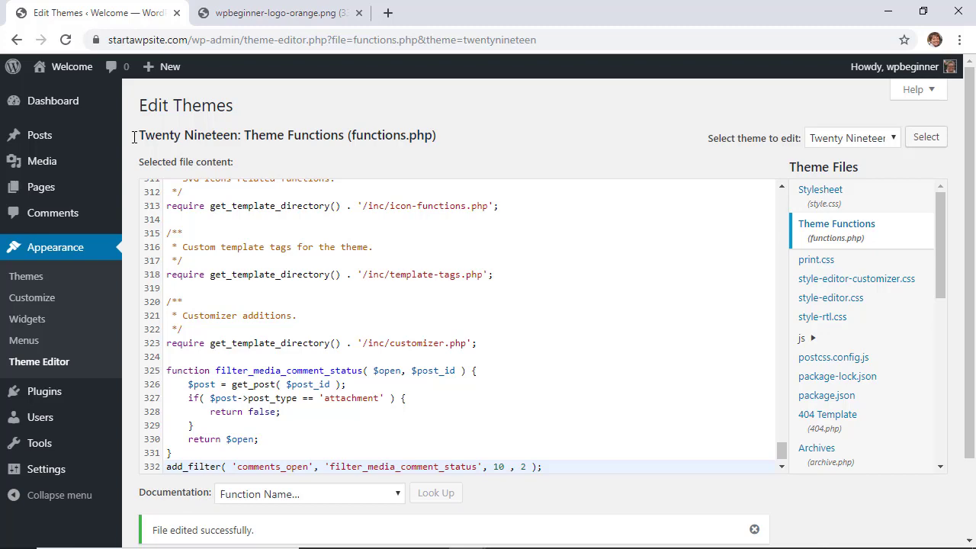
mouse_move(57, 162)
click(149, 165)
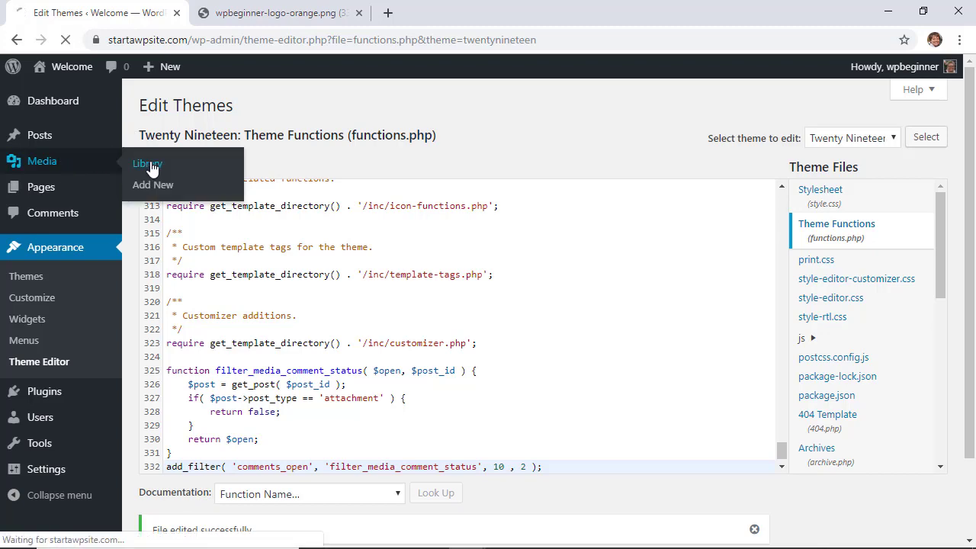
click(190, 283)
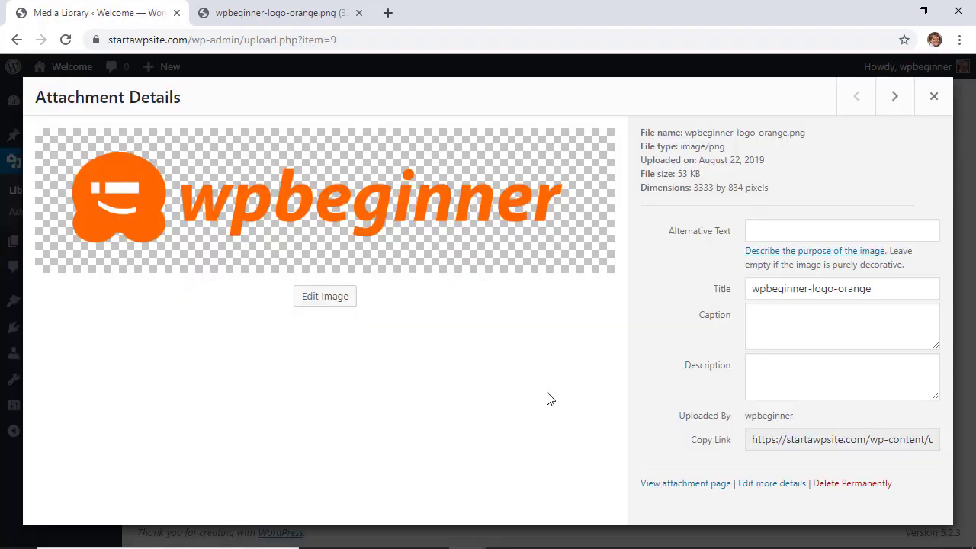
- View the logo's attachment page to confirm there is no comment form, then return to the grid
click(674, 486)
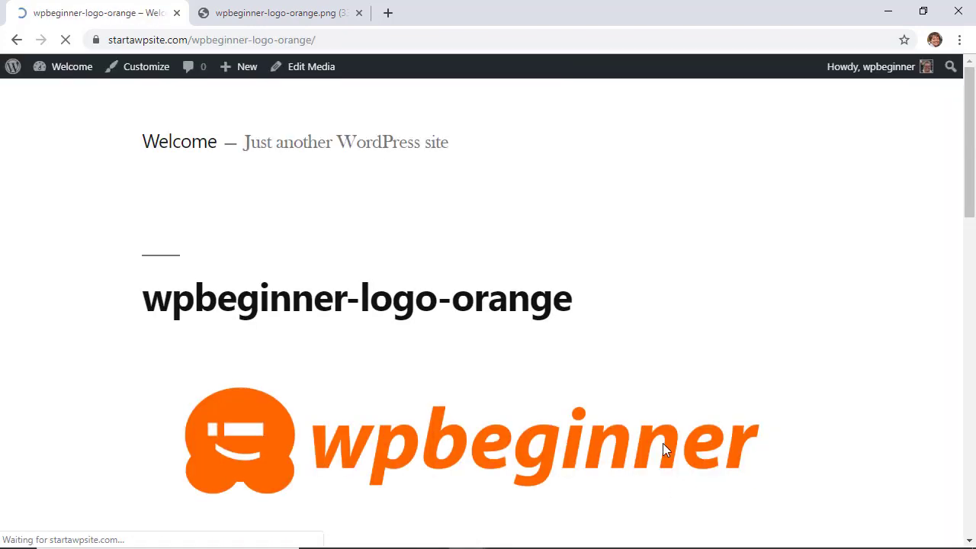
scroll(457, 383, down, 6)
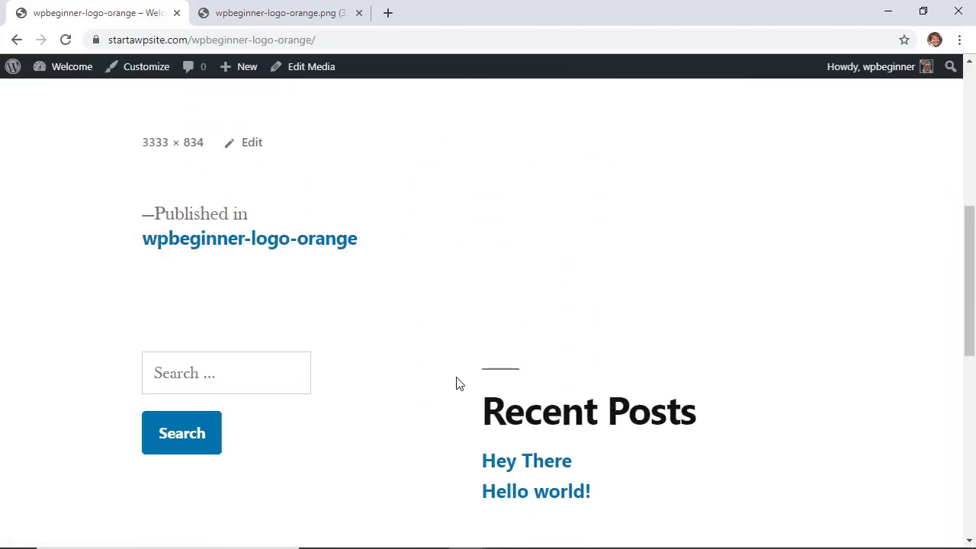
scroll(458, 384, down, 1)
scroll(457, 384, up, 3)
scroll(396, 382, down, 1)
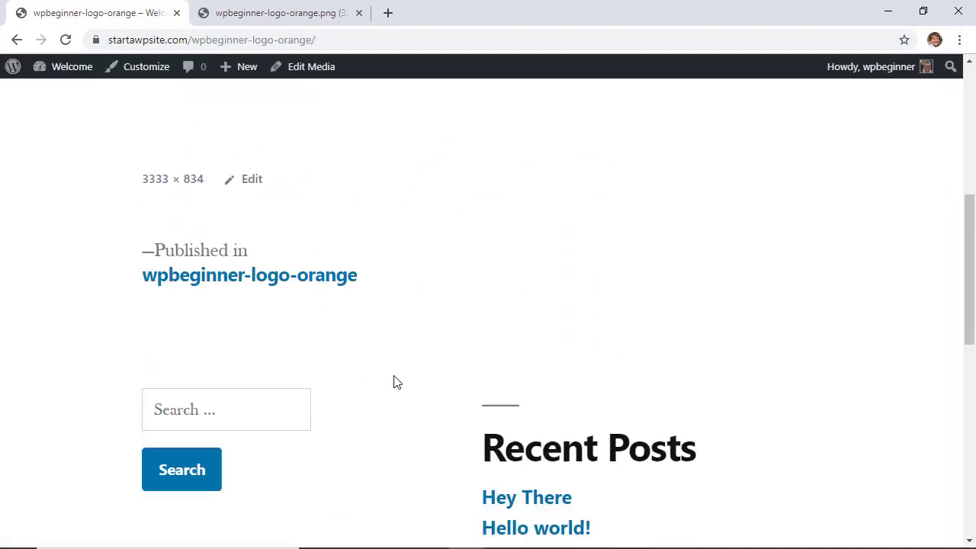
scroll(395, 382, down, 2)
scroll(395, 382, up, 1)
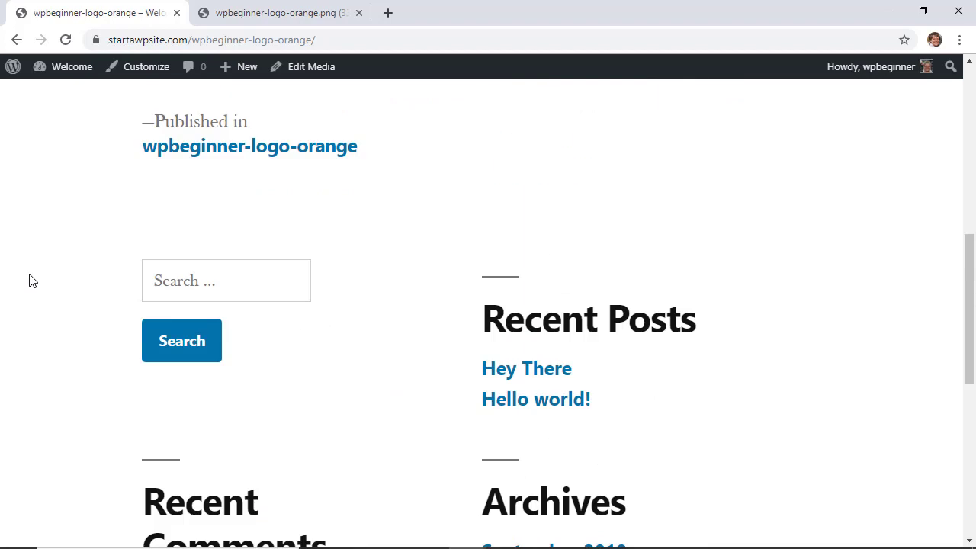
click(17, 39)
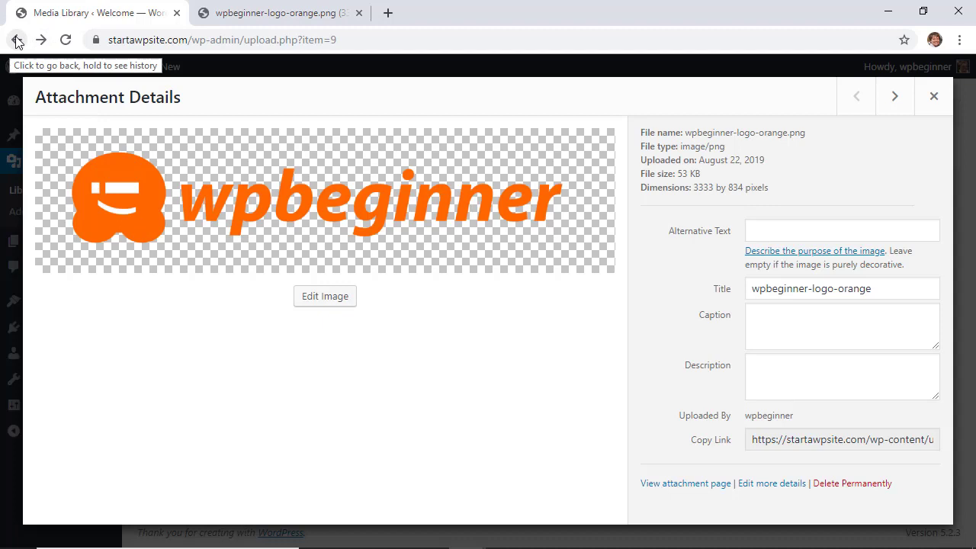
click(16, 40)
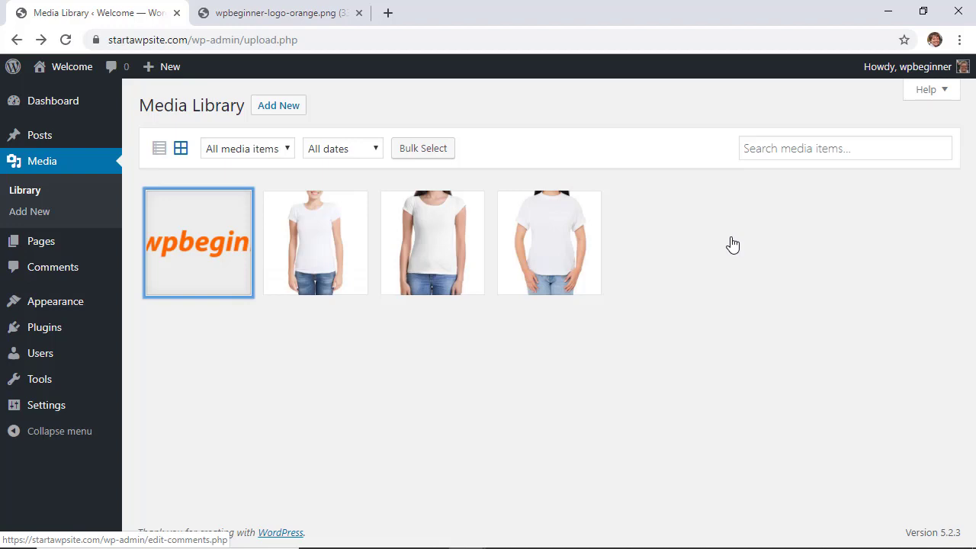
- Delete the media comment snippet from functions.php and update the file
click(157, 388)
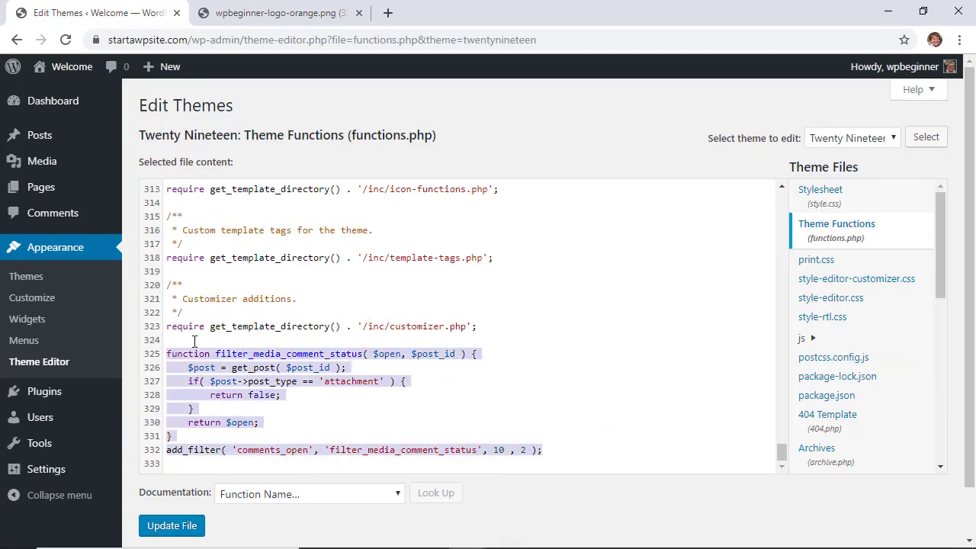
key(Delete)
click(171, 525)
- Search plugins for 'disable comments', then install and activate Disable Comments
mouse_move(38, 401)
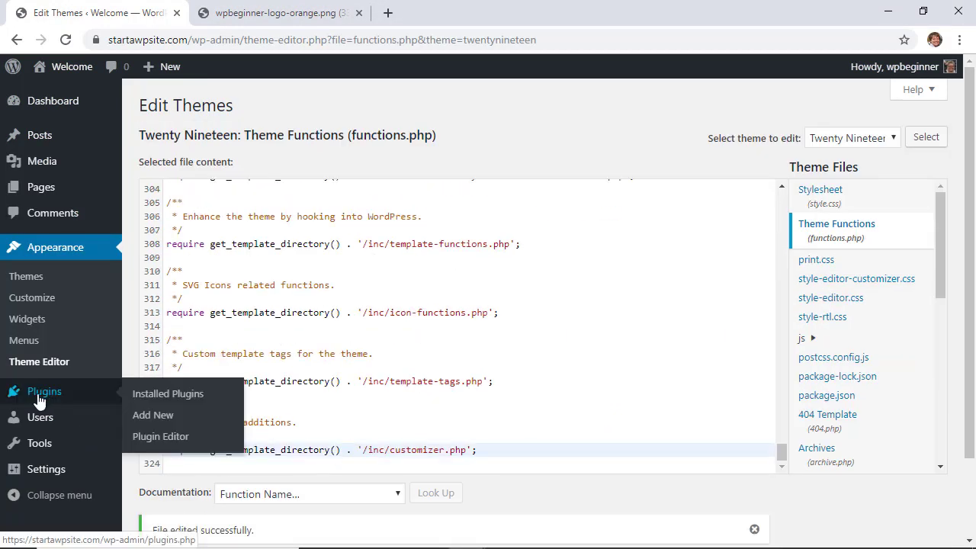
click(151, 415)
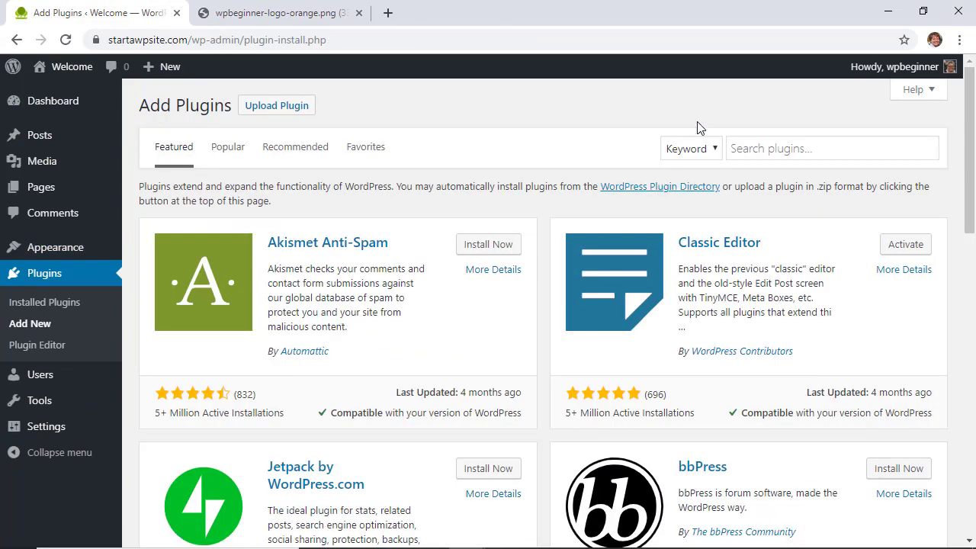
click(760, 154)
text(disable comments)
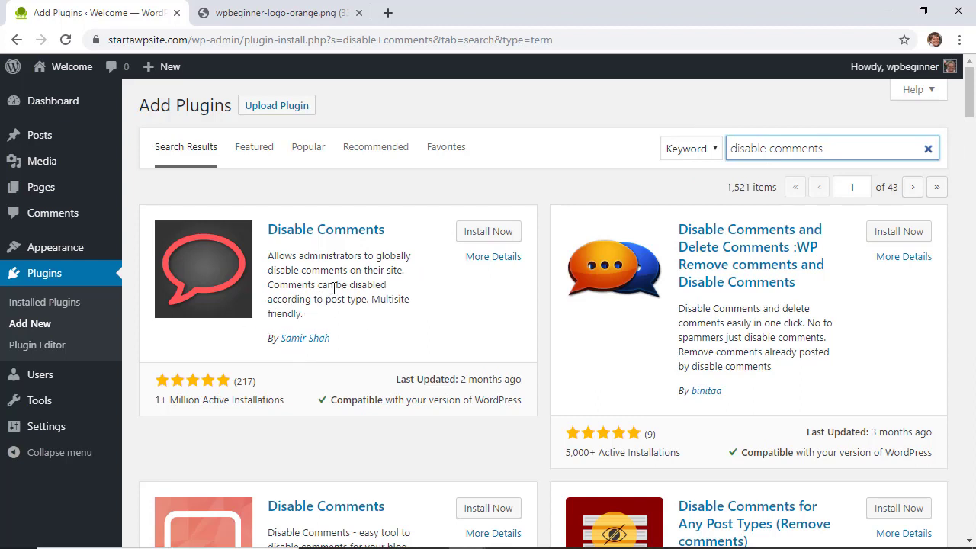
click(482, 236)
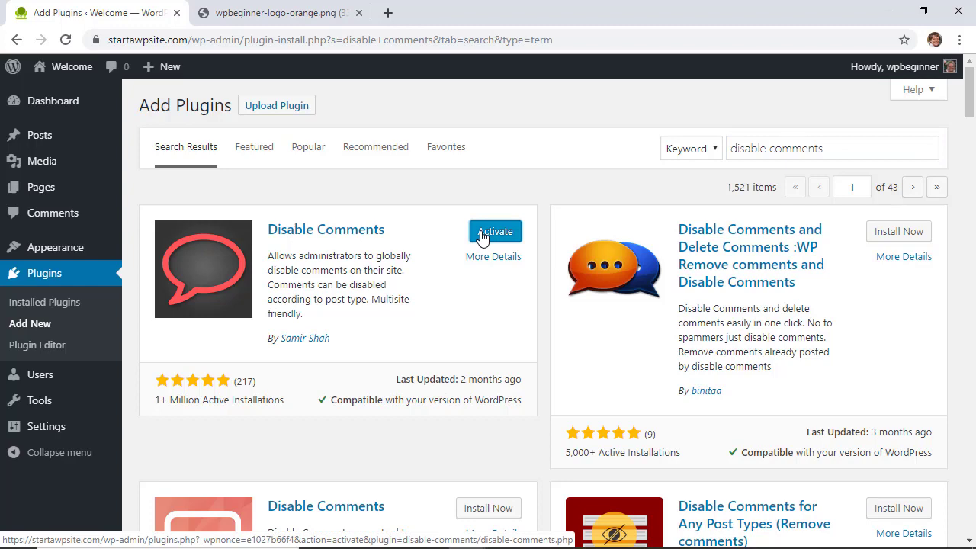
click(496, 238)
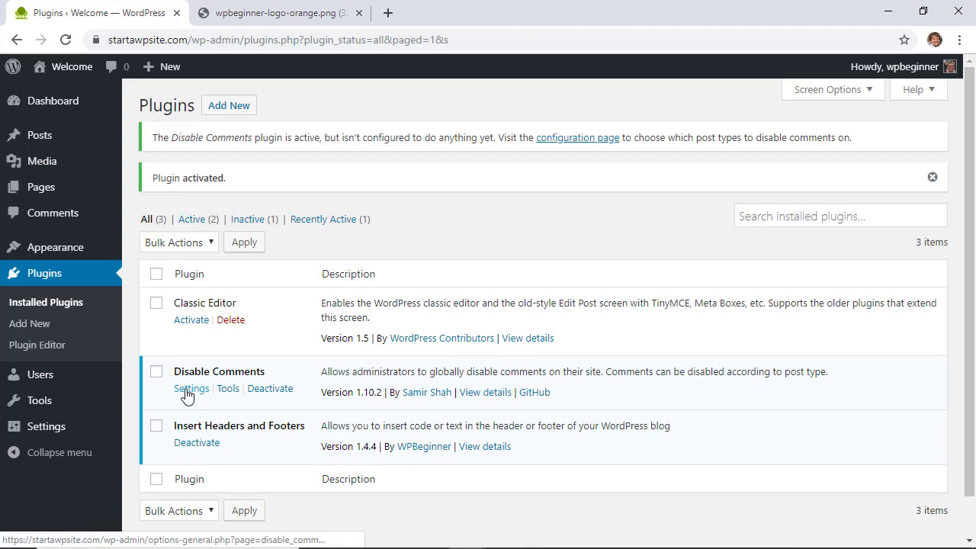
- In Disable Comments settings, disable comments for Media only and save changes
mouse_move(51, 430)
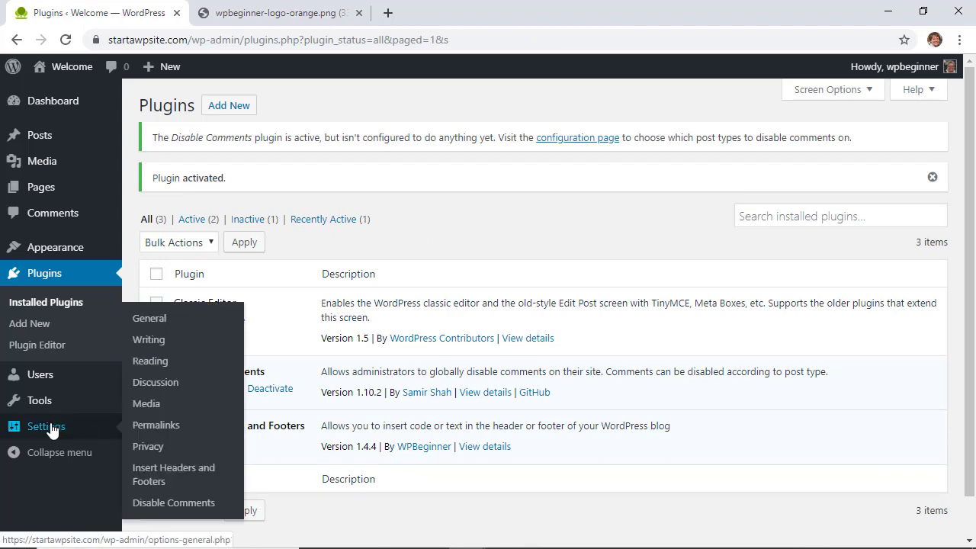
click(162, 503)
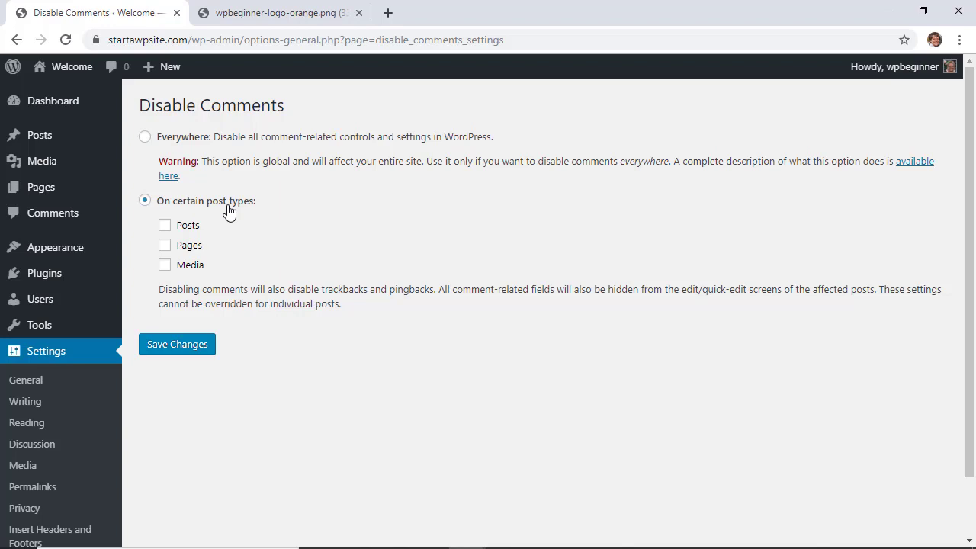
click(165, 228)
click(166, 229)
click(164, 267)
click(181, 353)
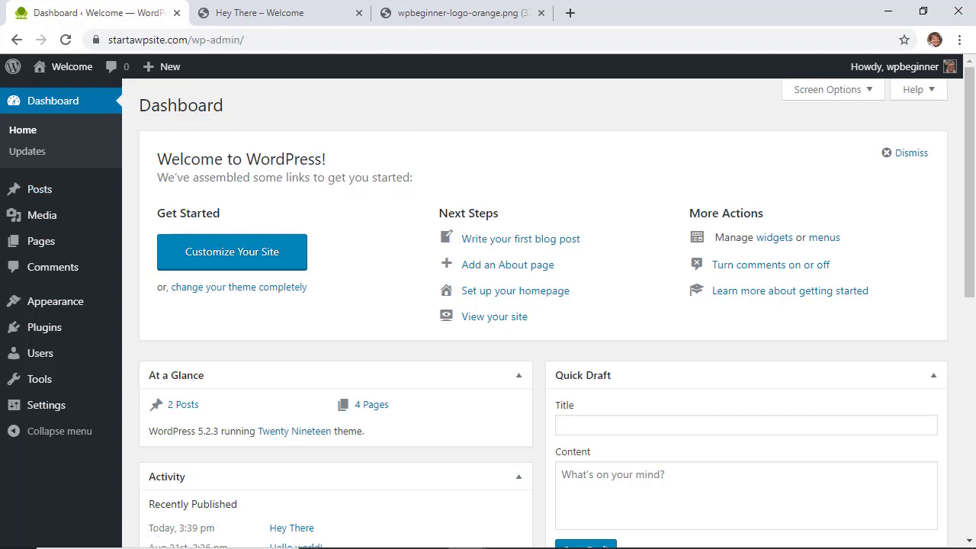
- On the Add Plugins page, search the plugin directory for 'antispam bee'
mouse_move(53, 336)
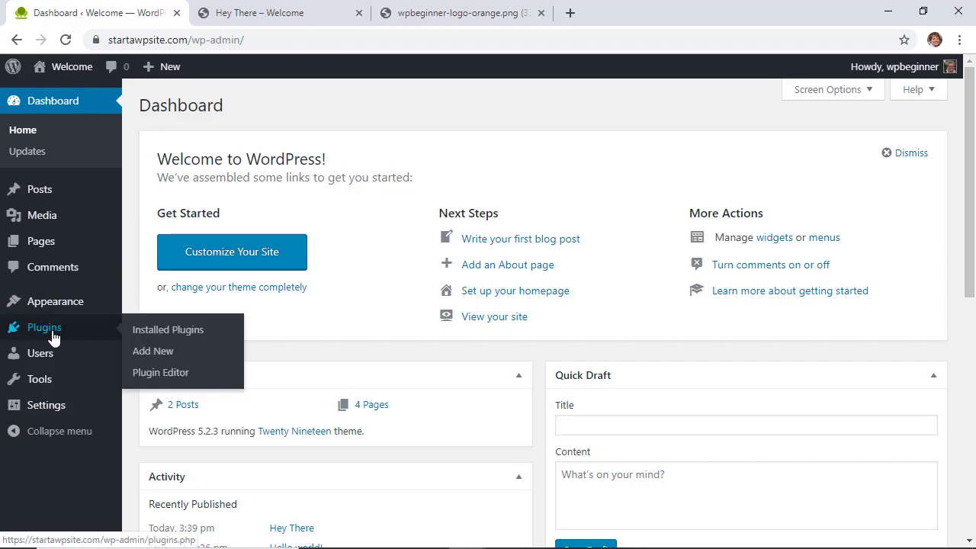
click(150, 351)
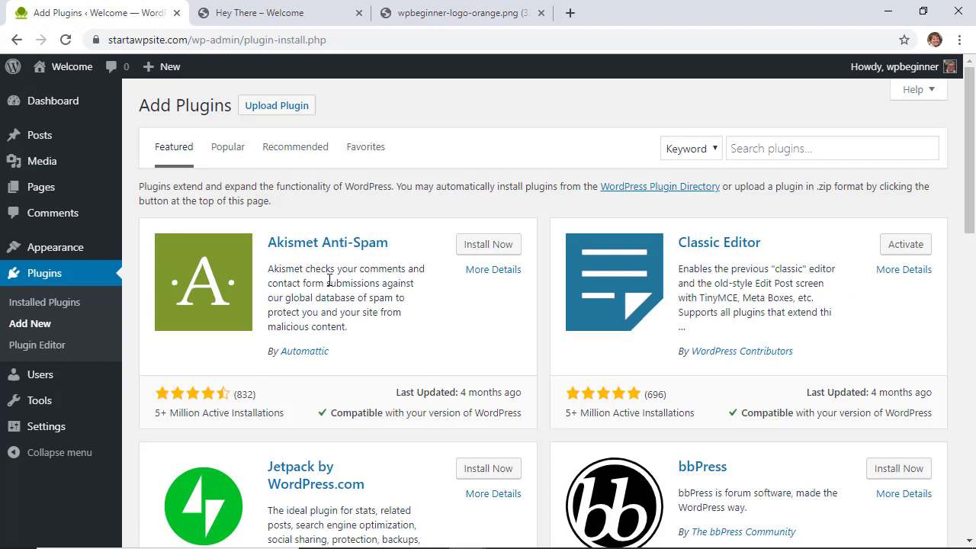
scroll(329, 280, down, 1)
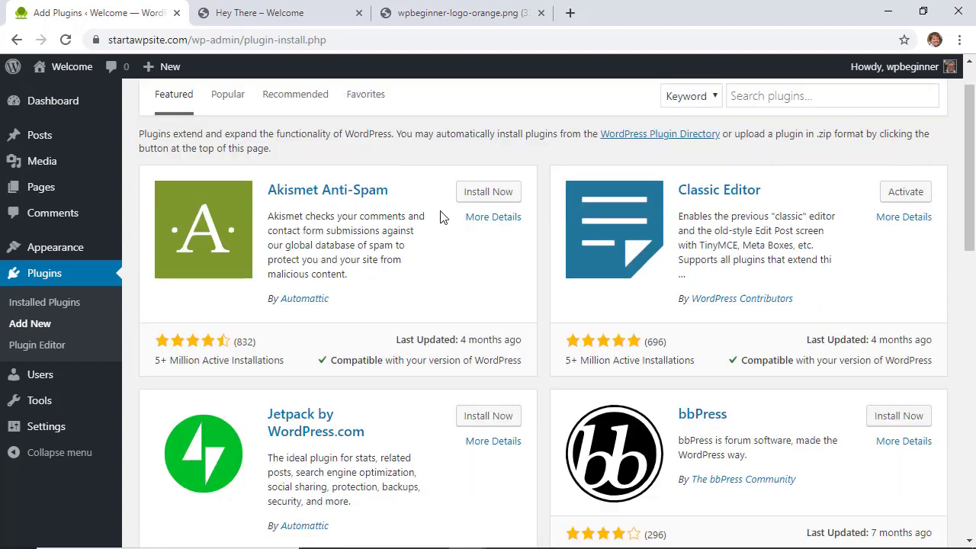
click(784, 99)
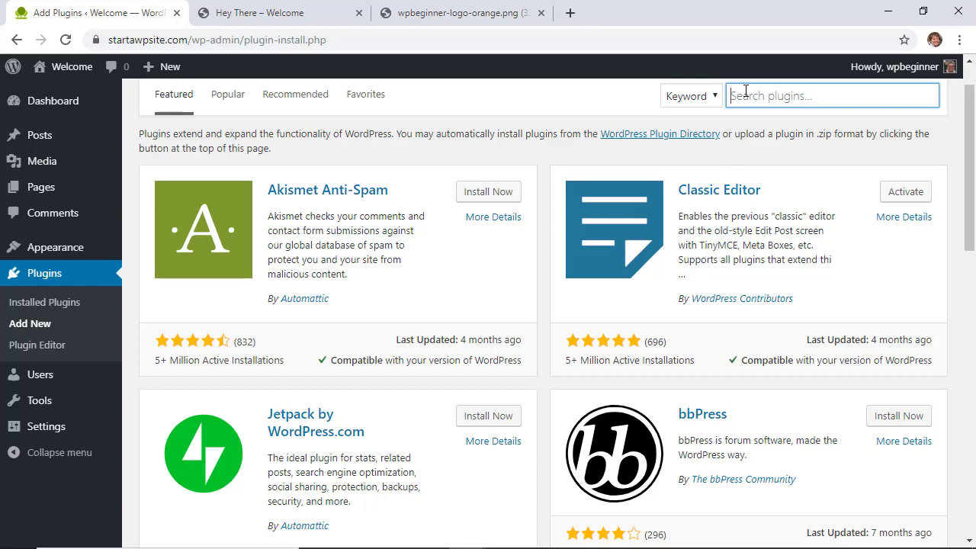
text(antispam )
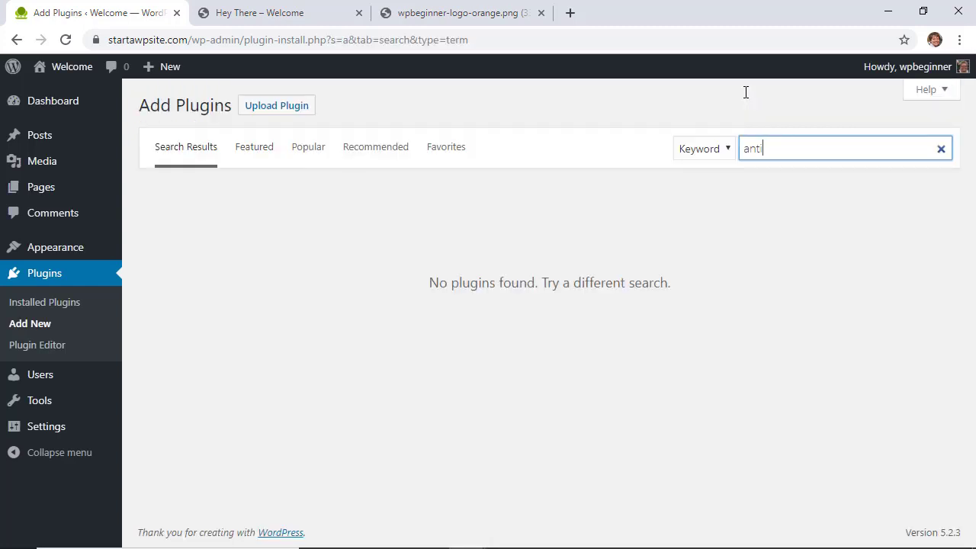
text(bee)
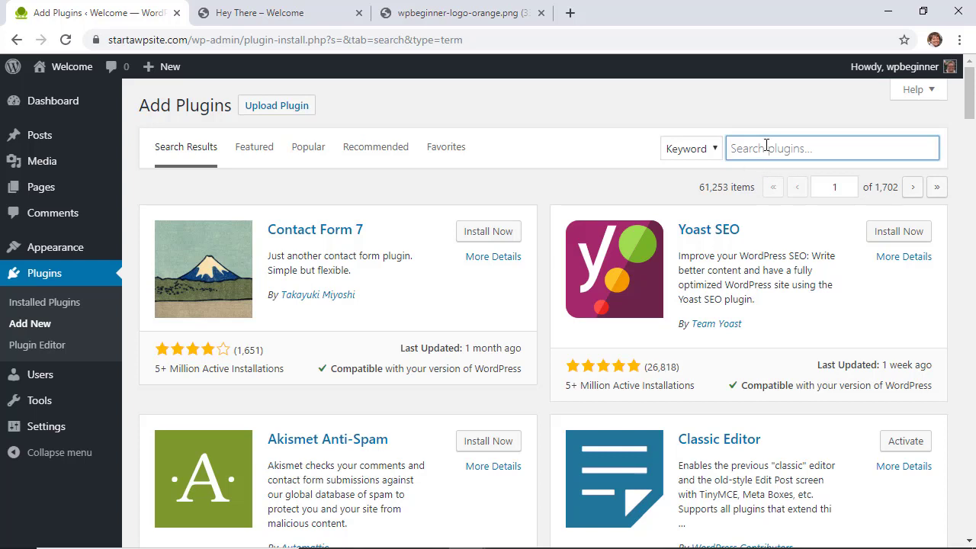
- Search for 'comment link remove and comments tool' and install the Comment Link Remove plugin
text(comment link)
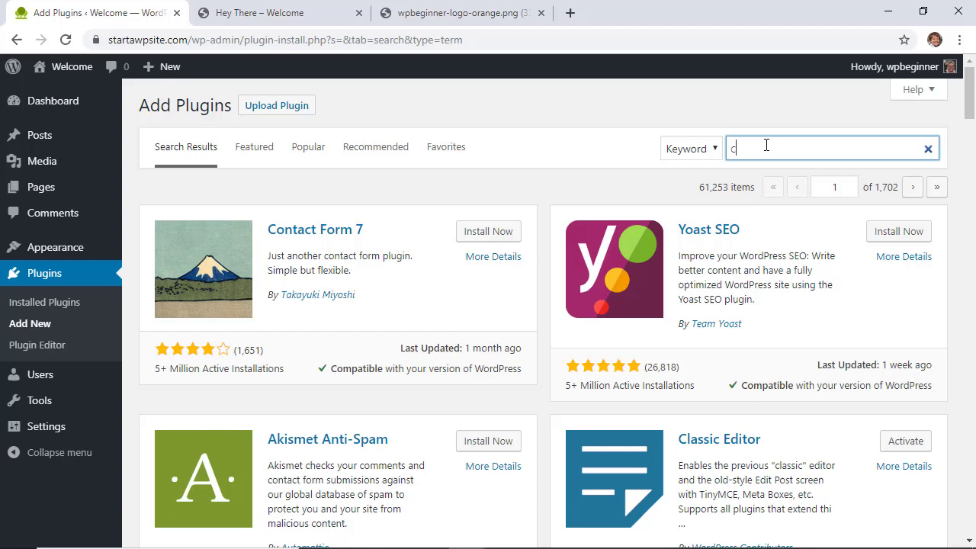
text( remove and com)
text(ments tool)
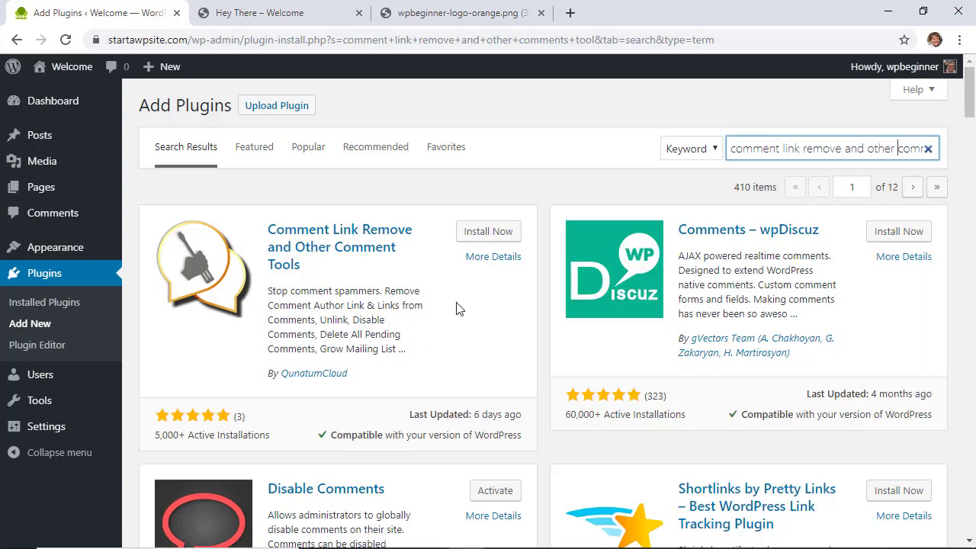
click(477, 236)
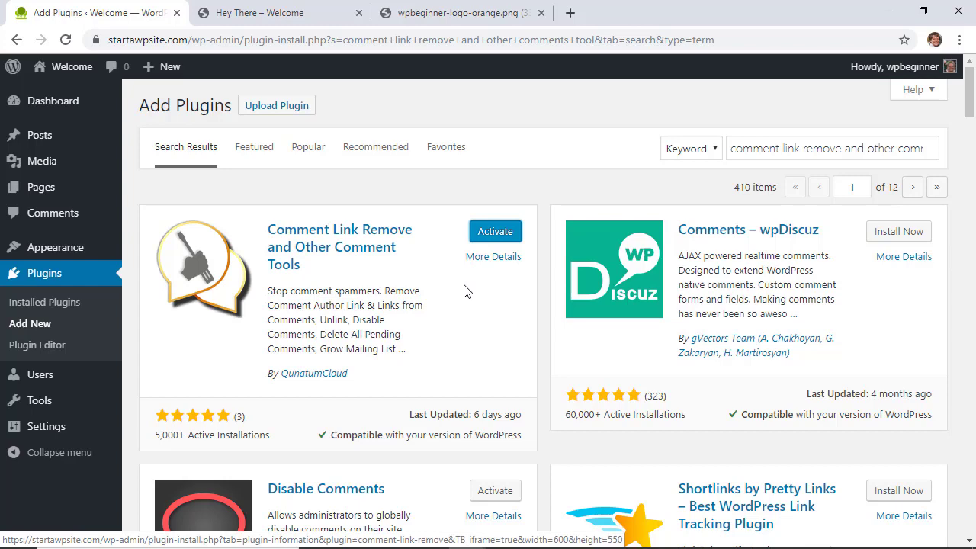
click(488, 243)
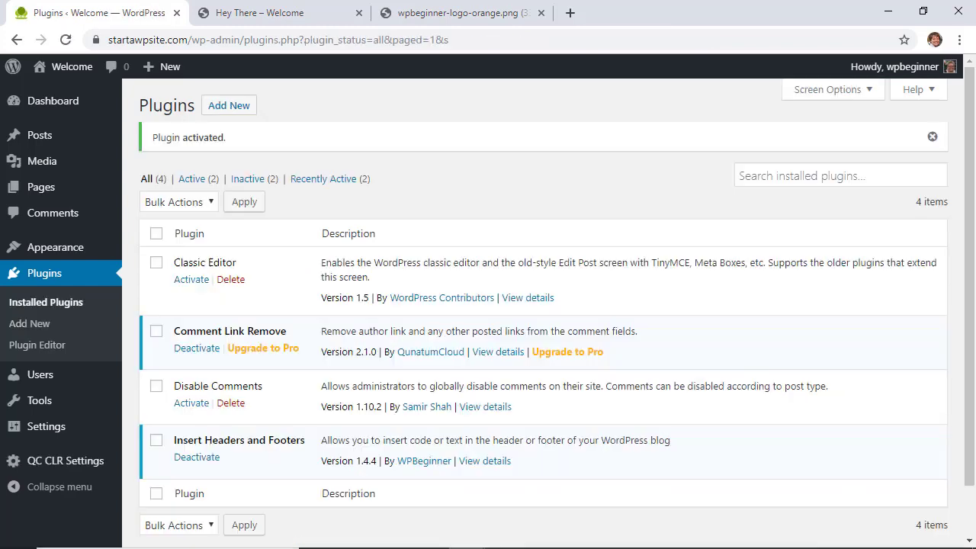